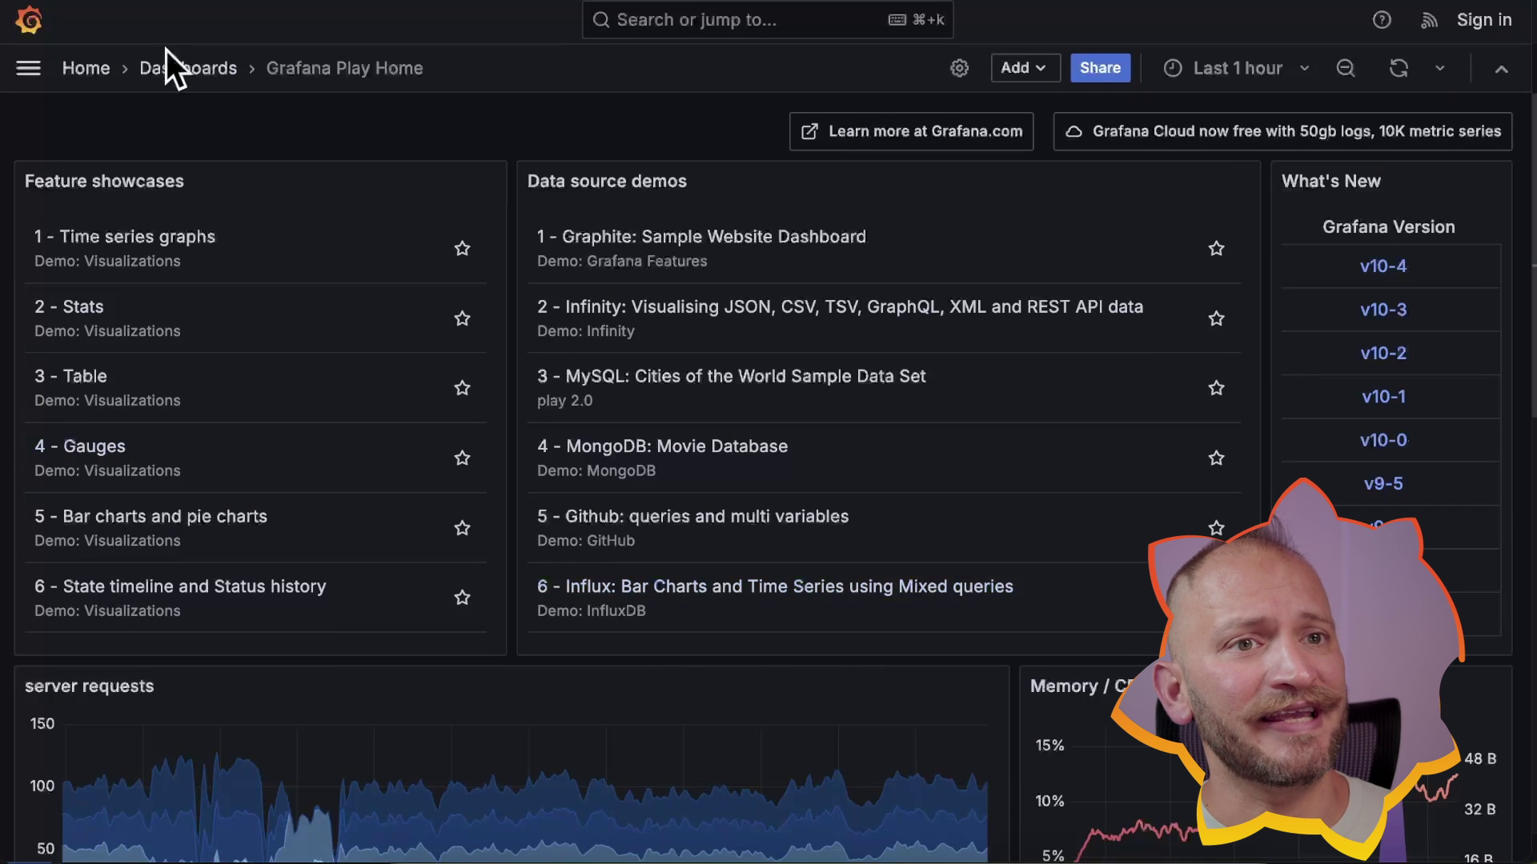
- Add a new visualization panel and make it a Node Graph
{"action": "left_click", "coordinate": [1031, 71]}
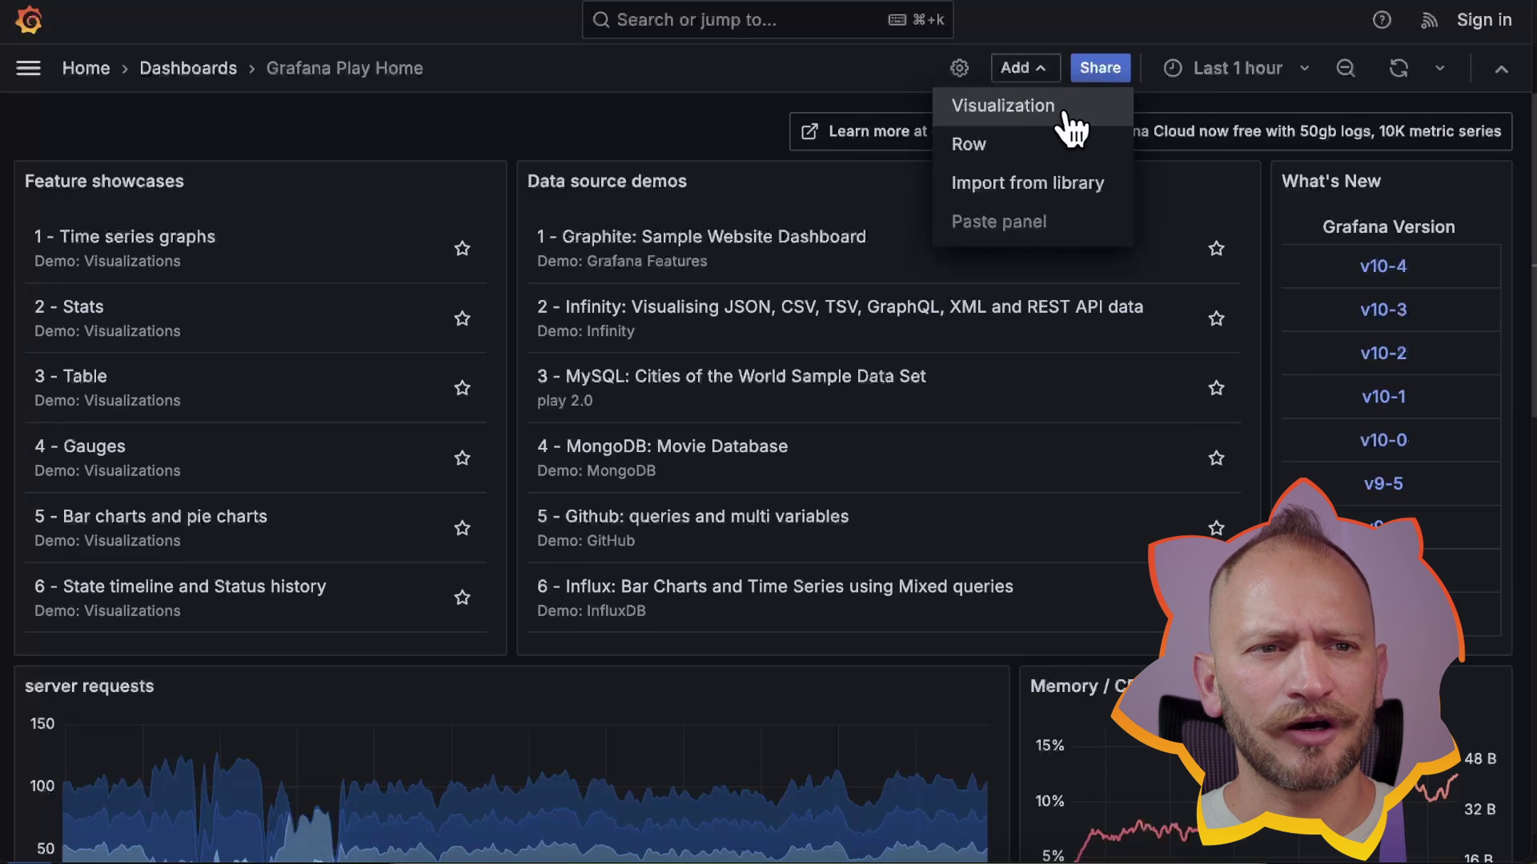
{"action": "left_click", "coordinate": [1066, 112]}
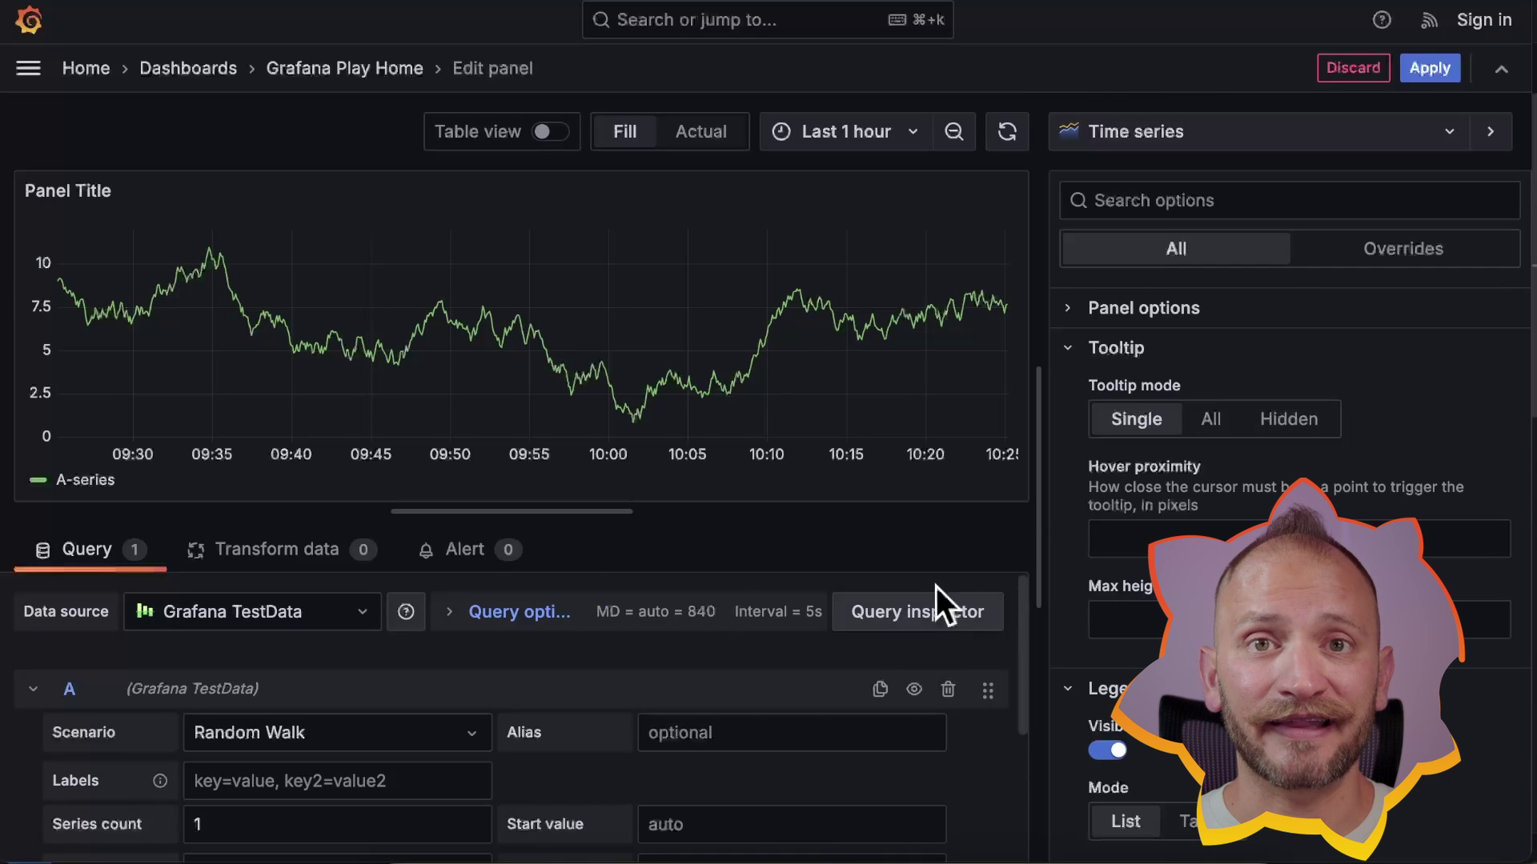
{"action": "left_click", "coordinate": [1209, 134]}
{"action": "type", "text": "no"}
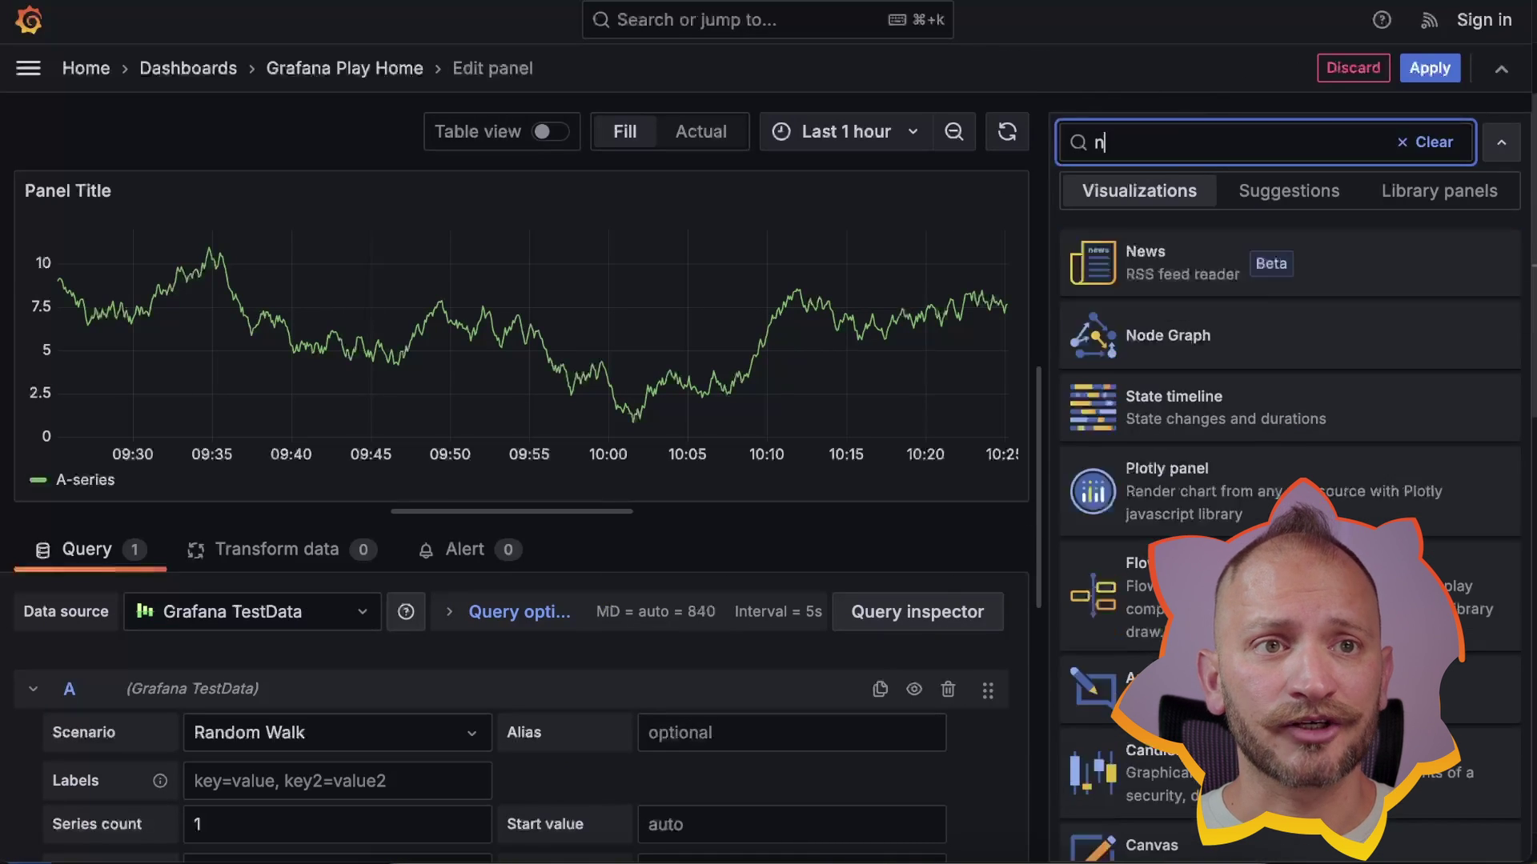
{"action": "left_click", "coordinate": [1228, 276]}
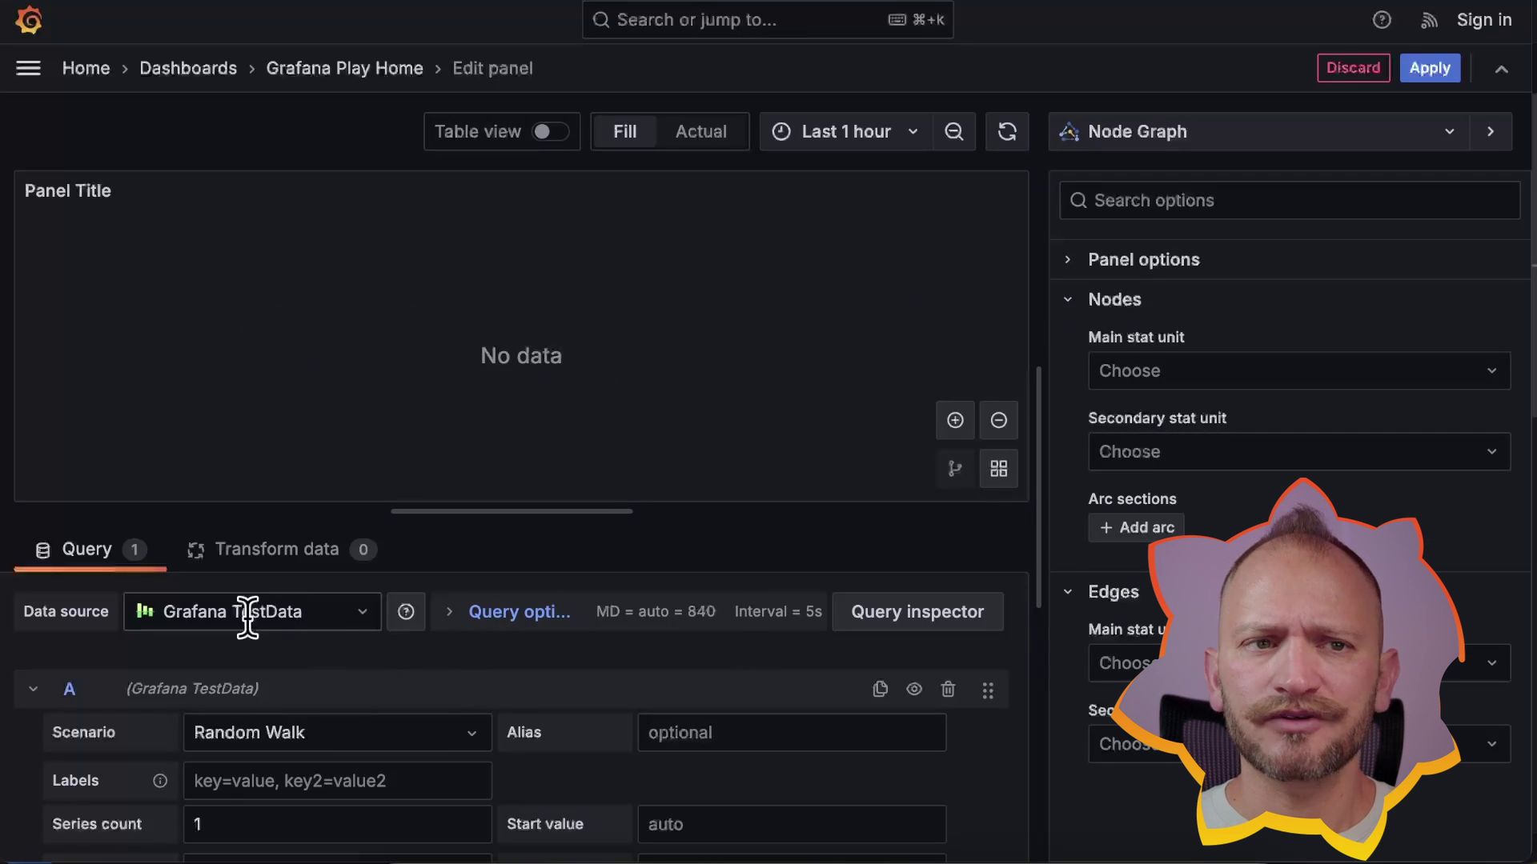
- Set the test data scenario to Node Graph and zoom out on the sample graph
{"action": "left_click", "coordinate": [368, 732]}
{"action": "type", "text": "no"}
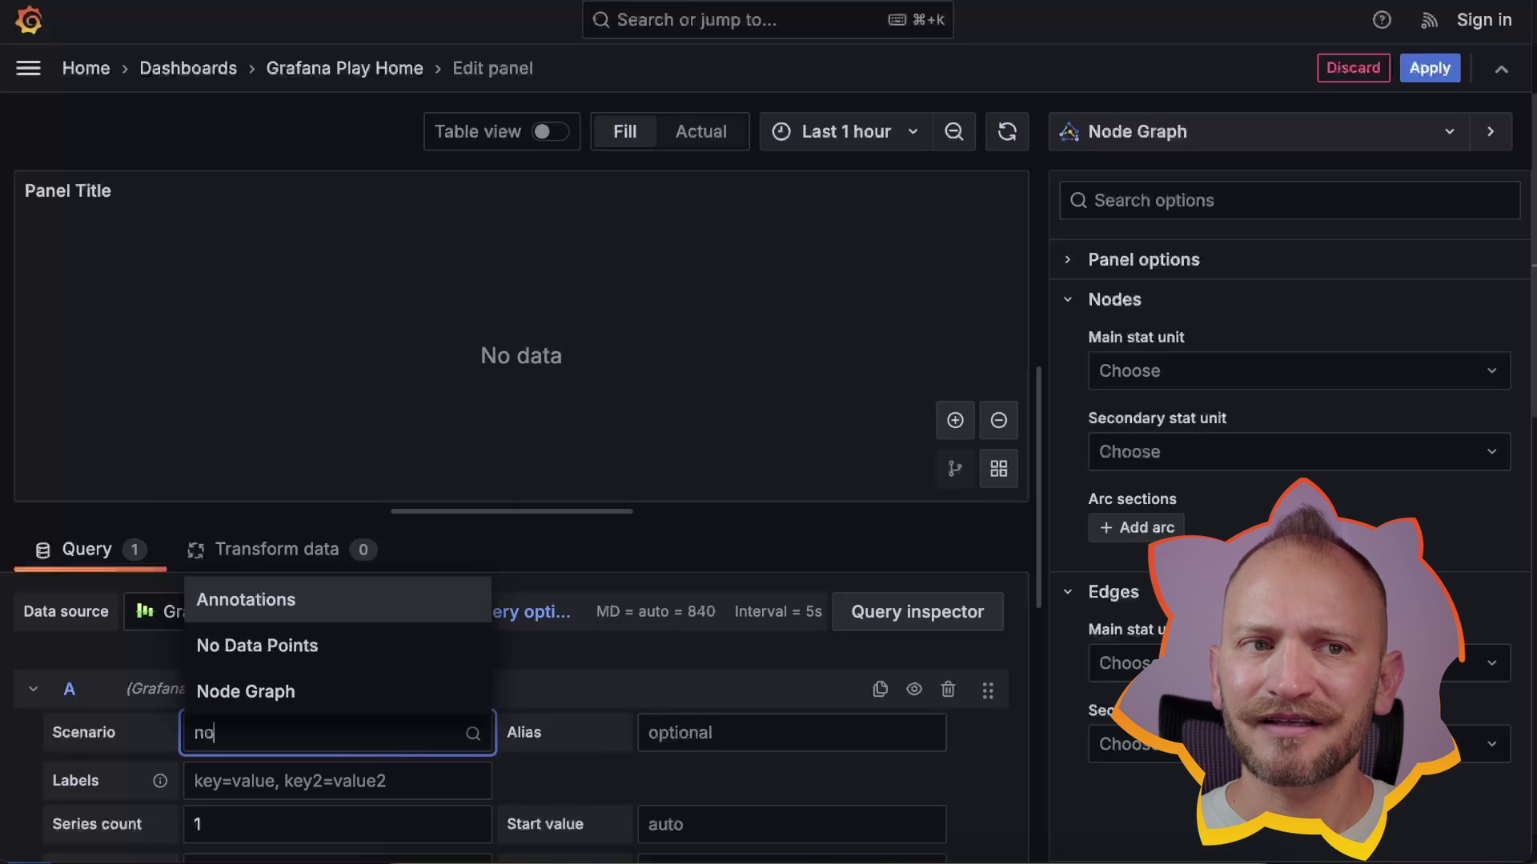
{"action": "left_click", "coordinate": [316, 692]}
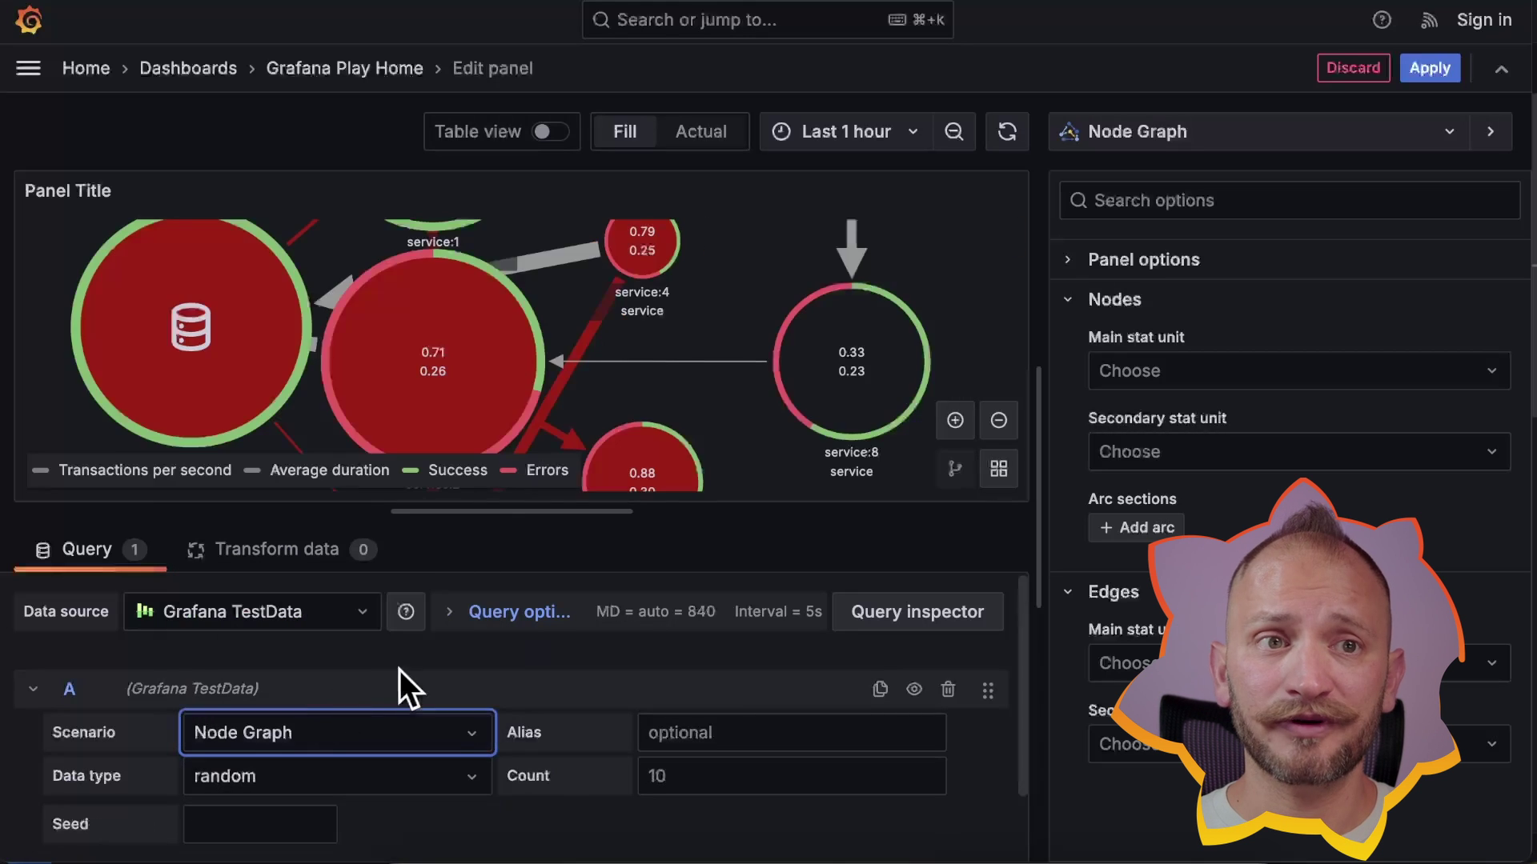
{"action": "left_click", "coordinate": [992, 421]}
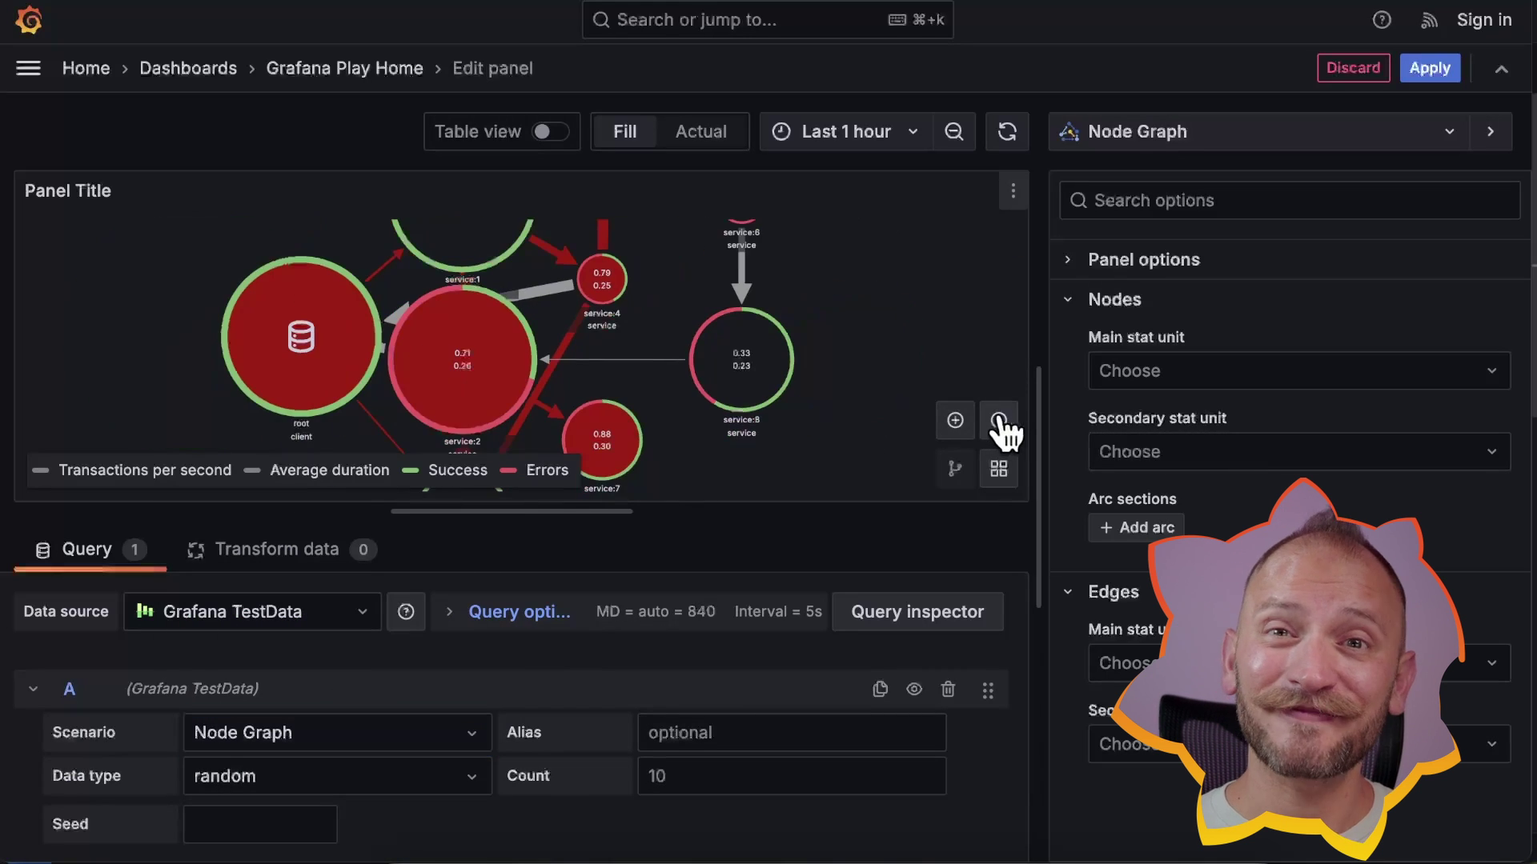
- Zoom out and pan the sample graph, then check its nodes data in Table view and return to the graph
{"action": "left_click", "coordinate": [998, 421]}
{"action": "mouse_move", "coordinate": [798, 373]}
{"action": "left_mouse_down"}
{"action": "mouse_move", "coordinate": [768, 223]}
{"action": "mouse_move", "coordinate": [775, 481]}
{"action": "mouse_move", "coordinate": [803, 389]}
{"action": "left_mouse_up"}
{"action": "left_click", "coordinate": [551, 133]}
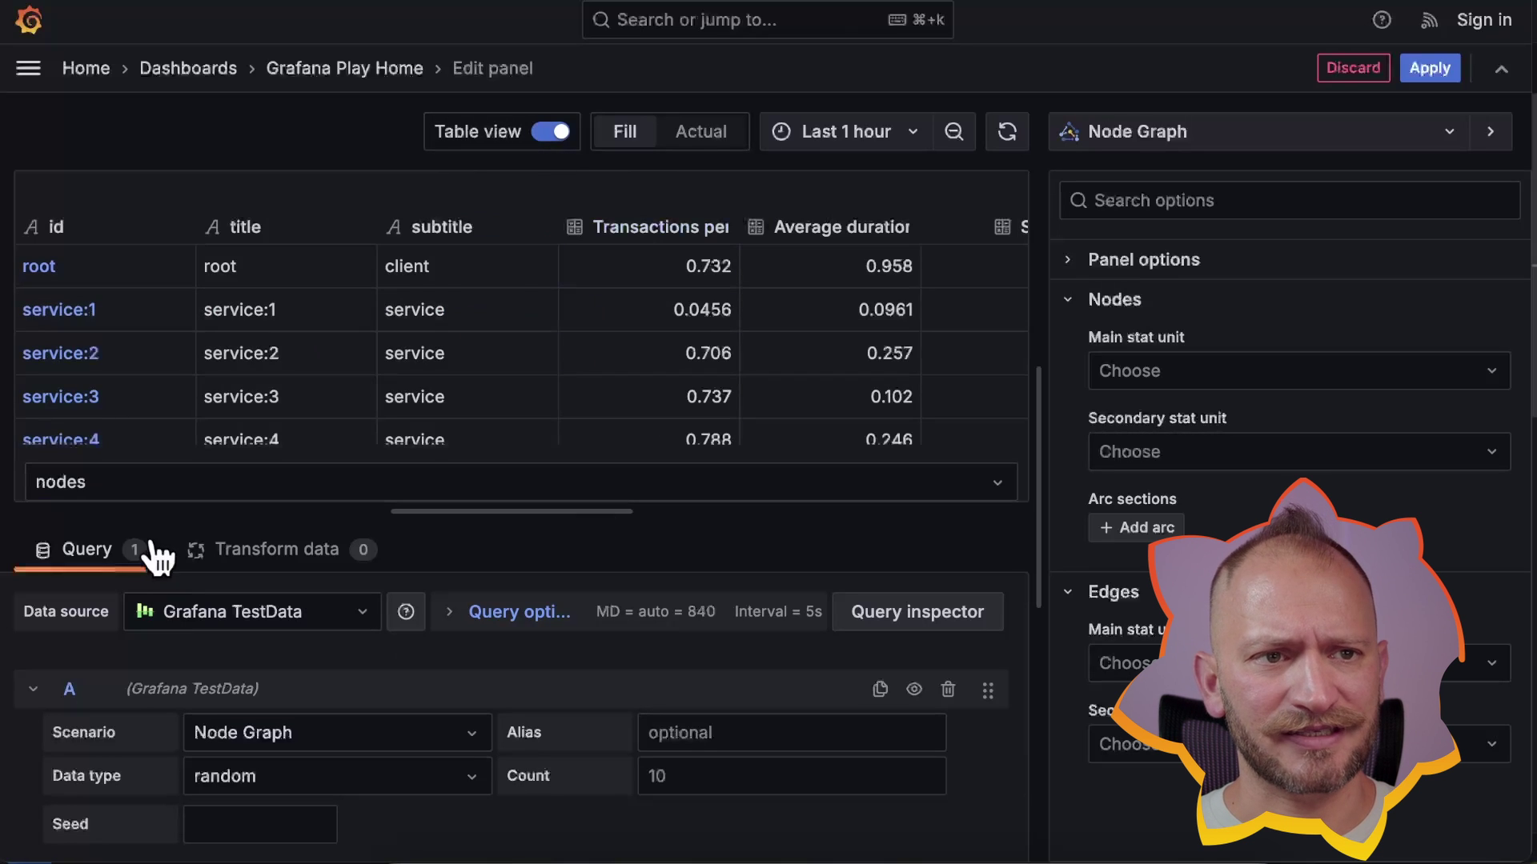
{"action": "left_click", "coordinate": [150, 487]}
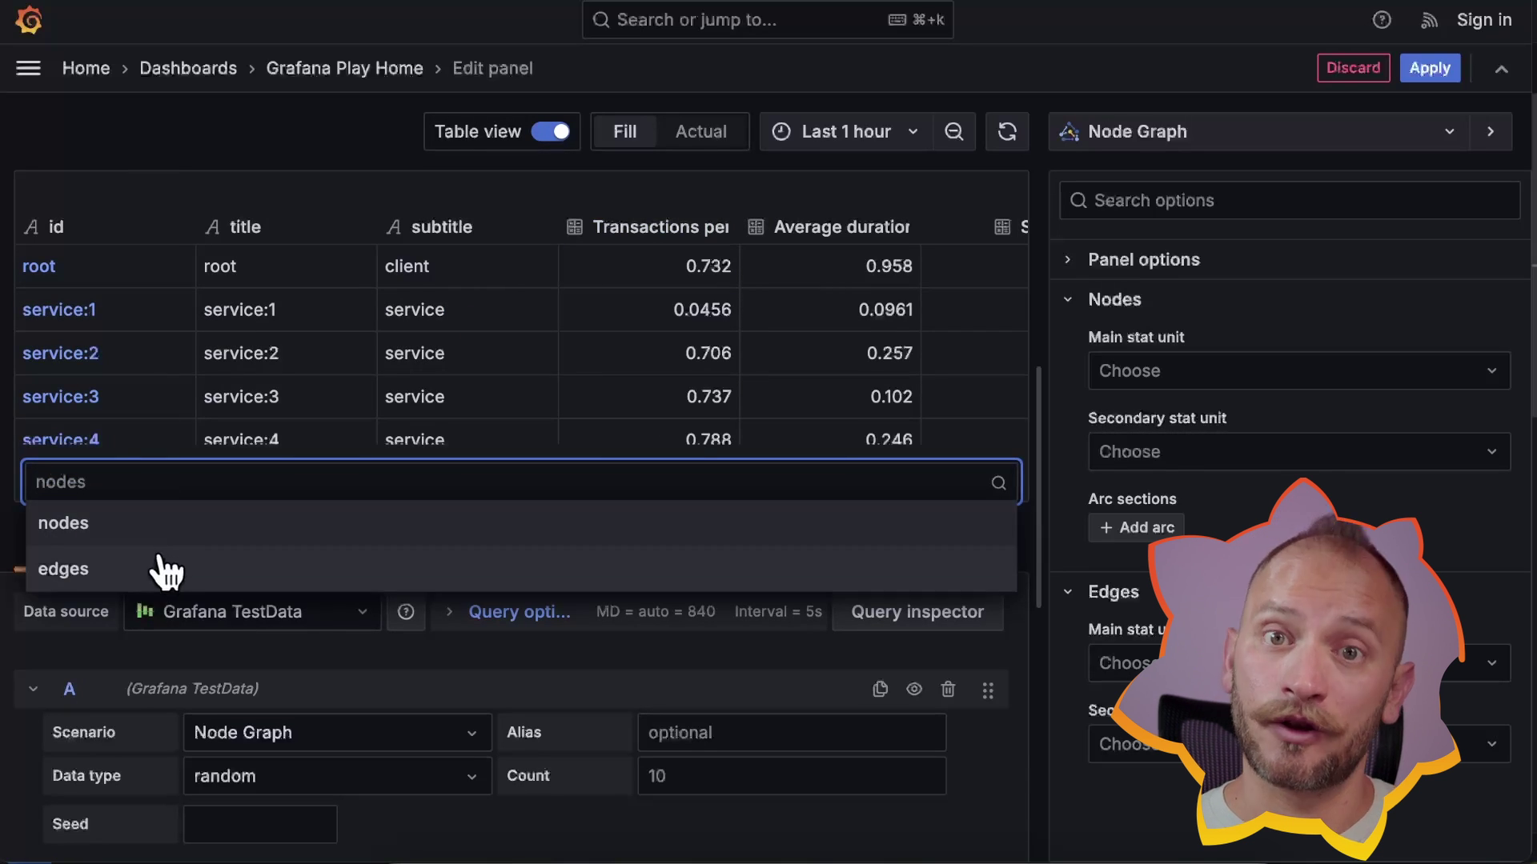
{"action": "left_click", "coordinate": [864, 184]}
{"action": "left_click", "coordinate": [561, 133]}
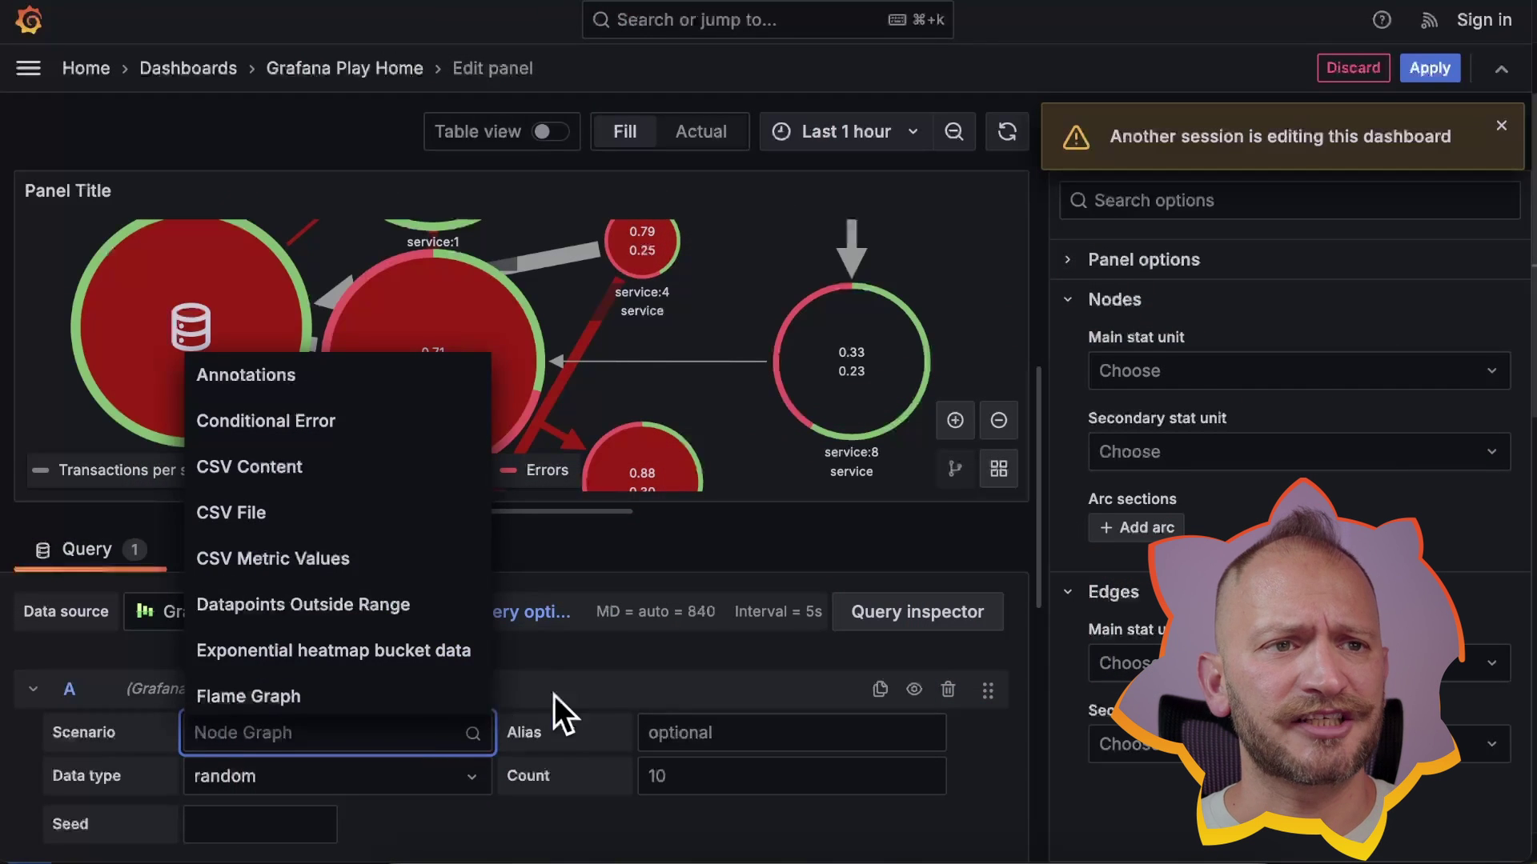
- Switch the query to CSV Content, copy the nodes CSV, and rename the query to 'Nodes'
{"action": "left_click", "coordinate": [329, 469]}
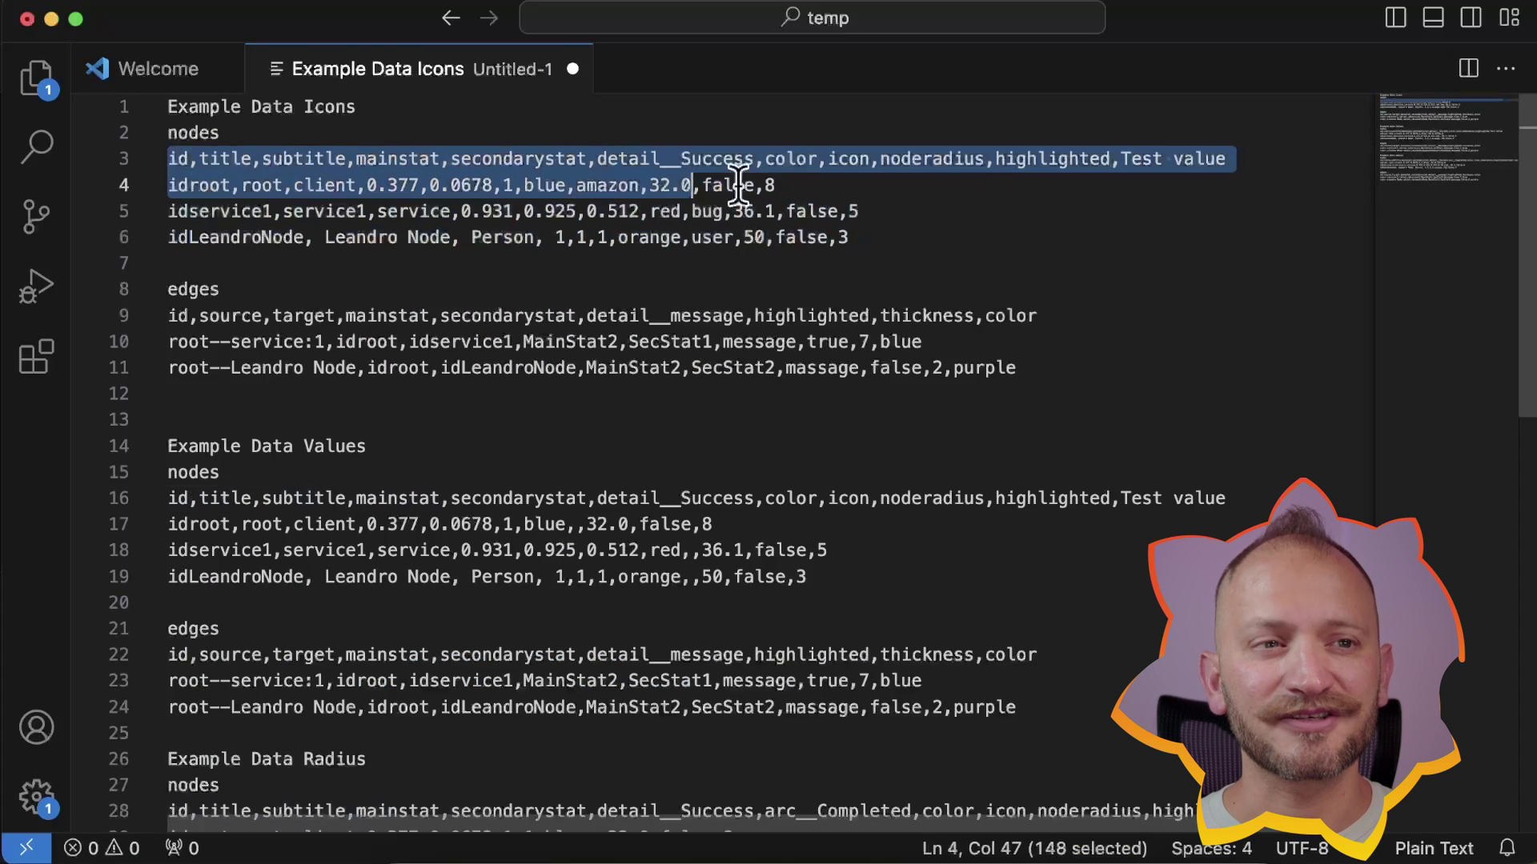
{"action": "left_click_drag", "start_coordinate": [521, 184], "coordinate": [975, 250]}
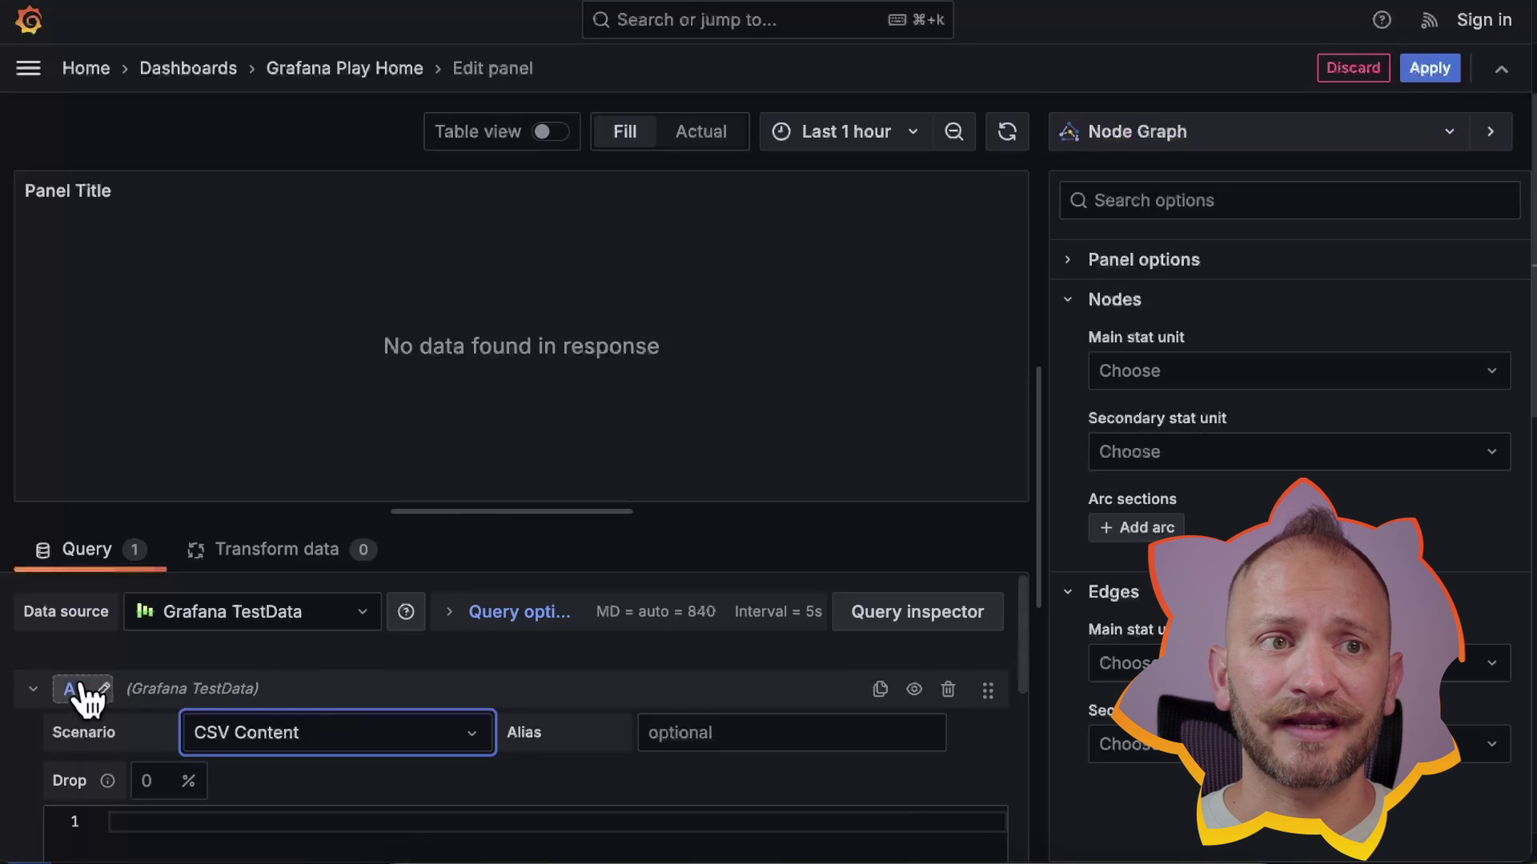
{"action": "left_click", "coordinate": [83, 687]}
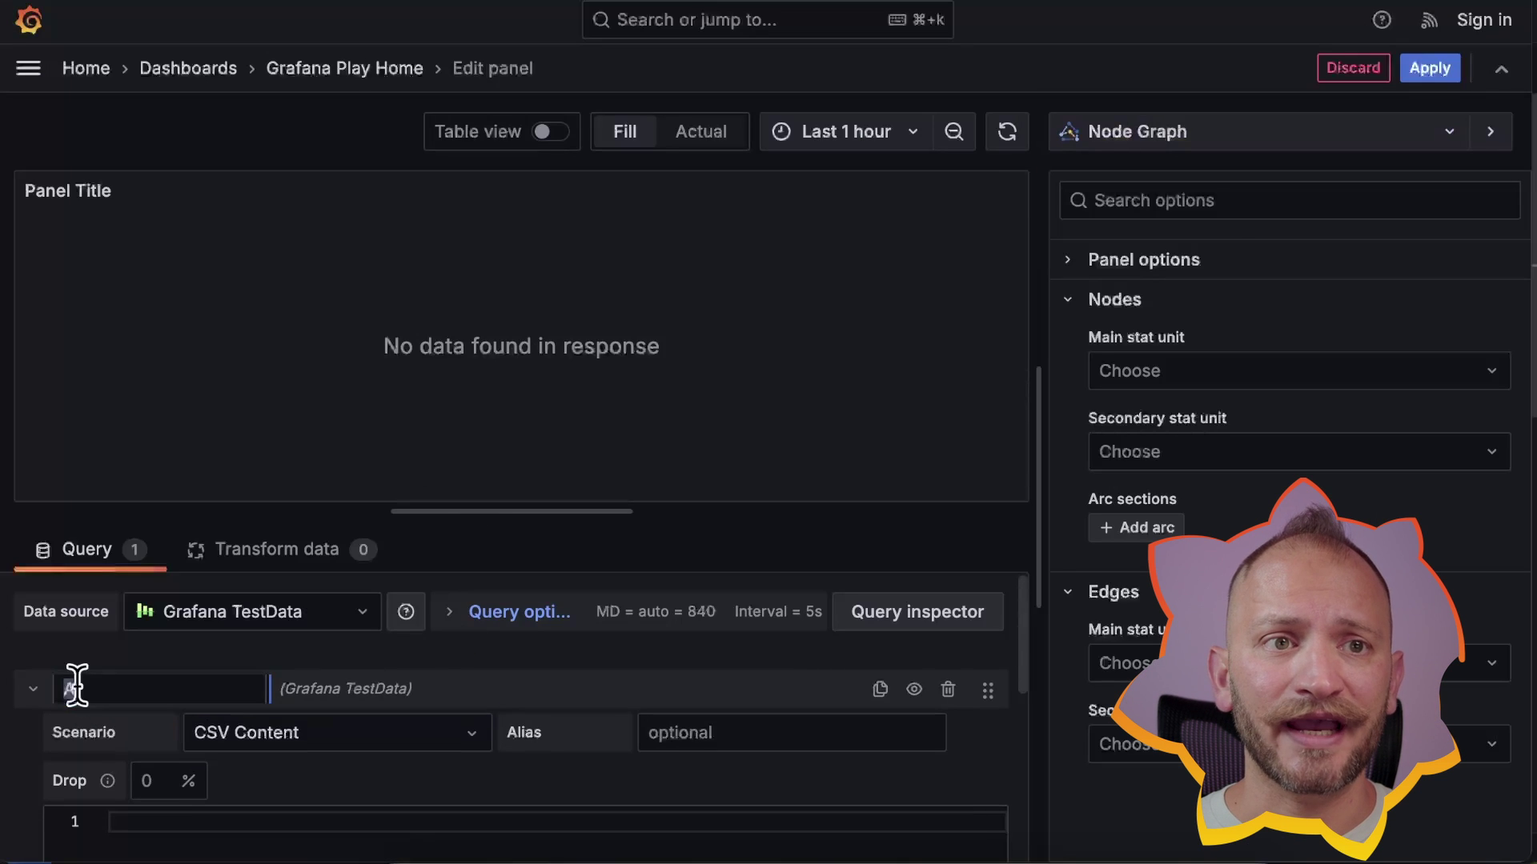
{"action": "type", "text": "Node"}
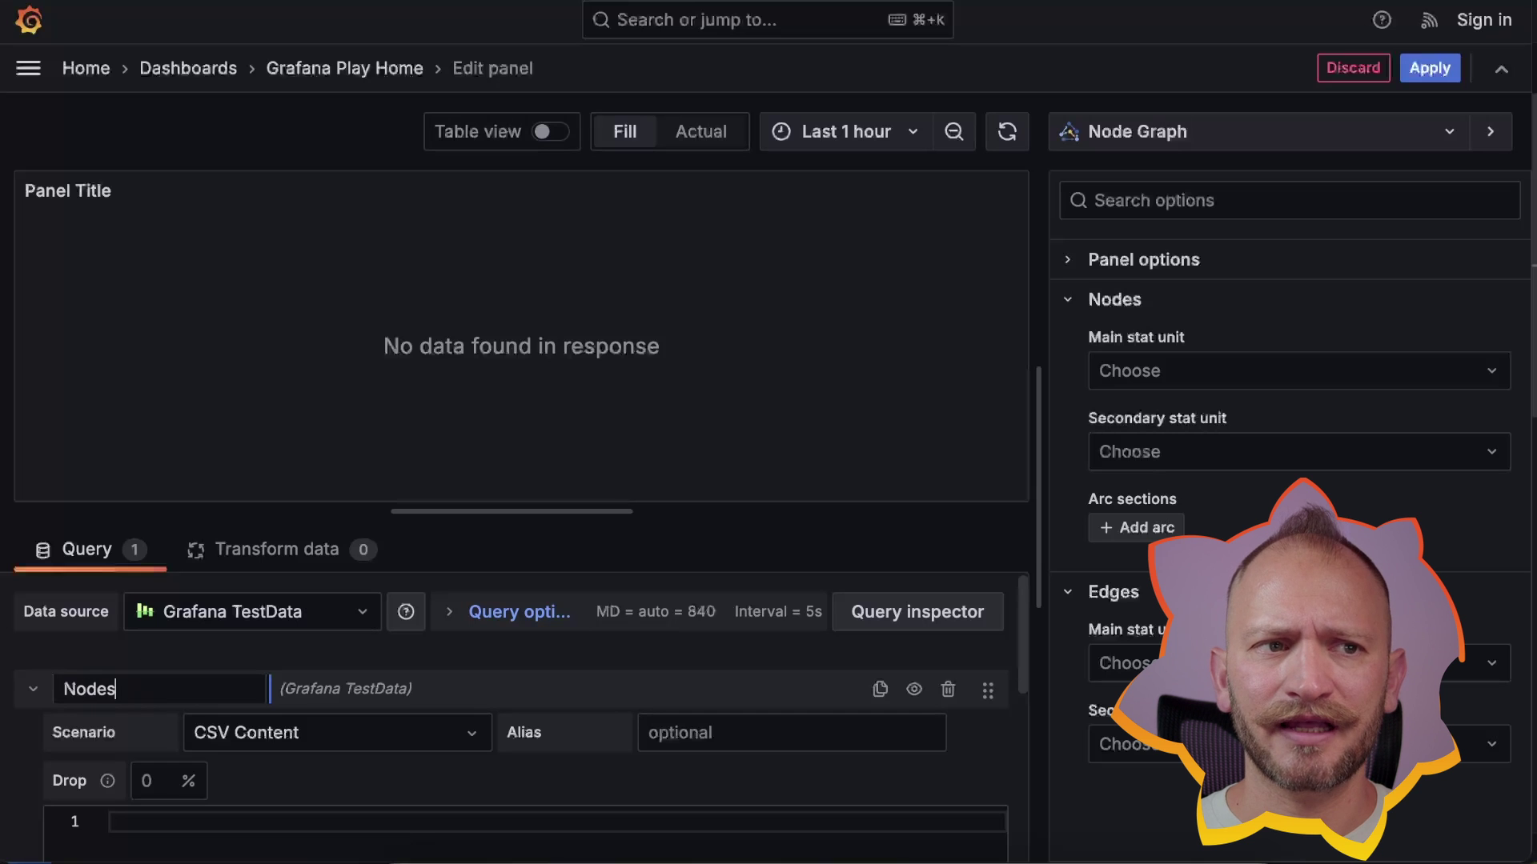
{"action": "type", "text": "s"}
{"action": "key", "text": "Return"}
- Apply the pasted nodes CSV and zoom out so all three nodes show
{"action": "scroll", "coordinate": [395, 655], "scroll_direction": "down", "scroll_amount": 3}
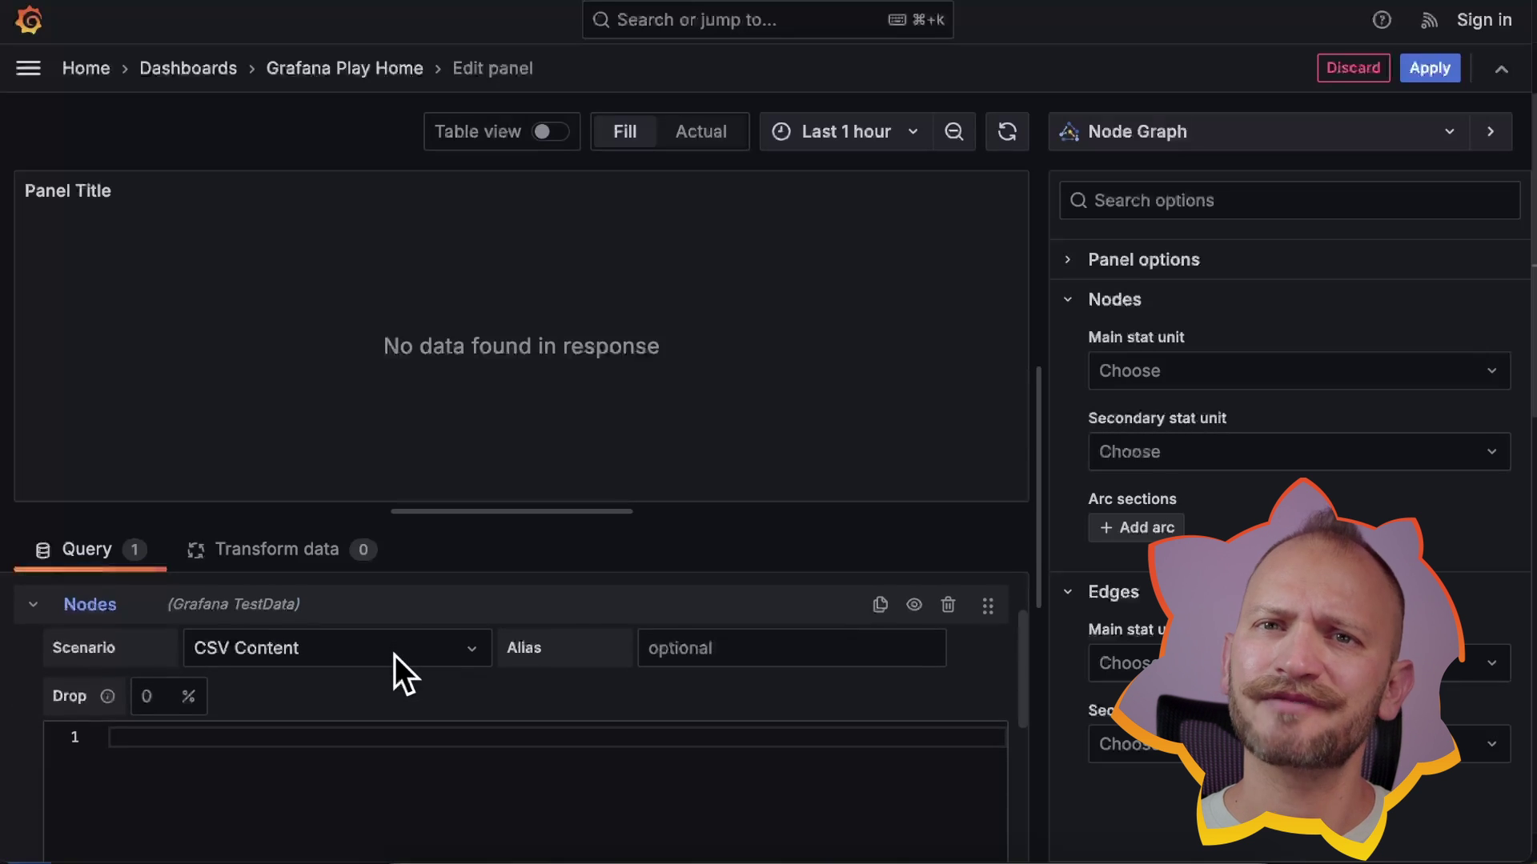
{"action": "left_click", "coordinate": [769, 405]}
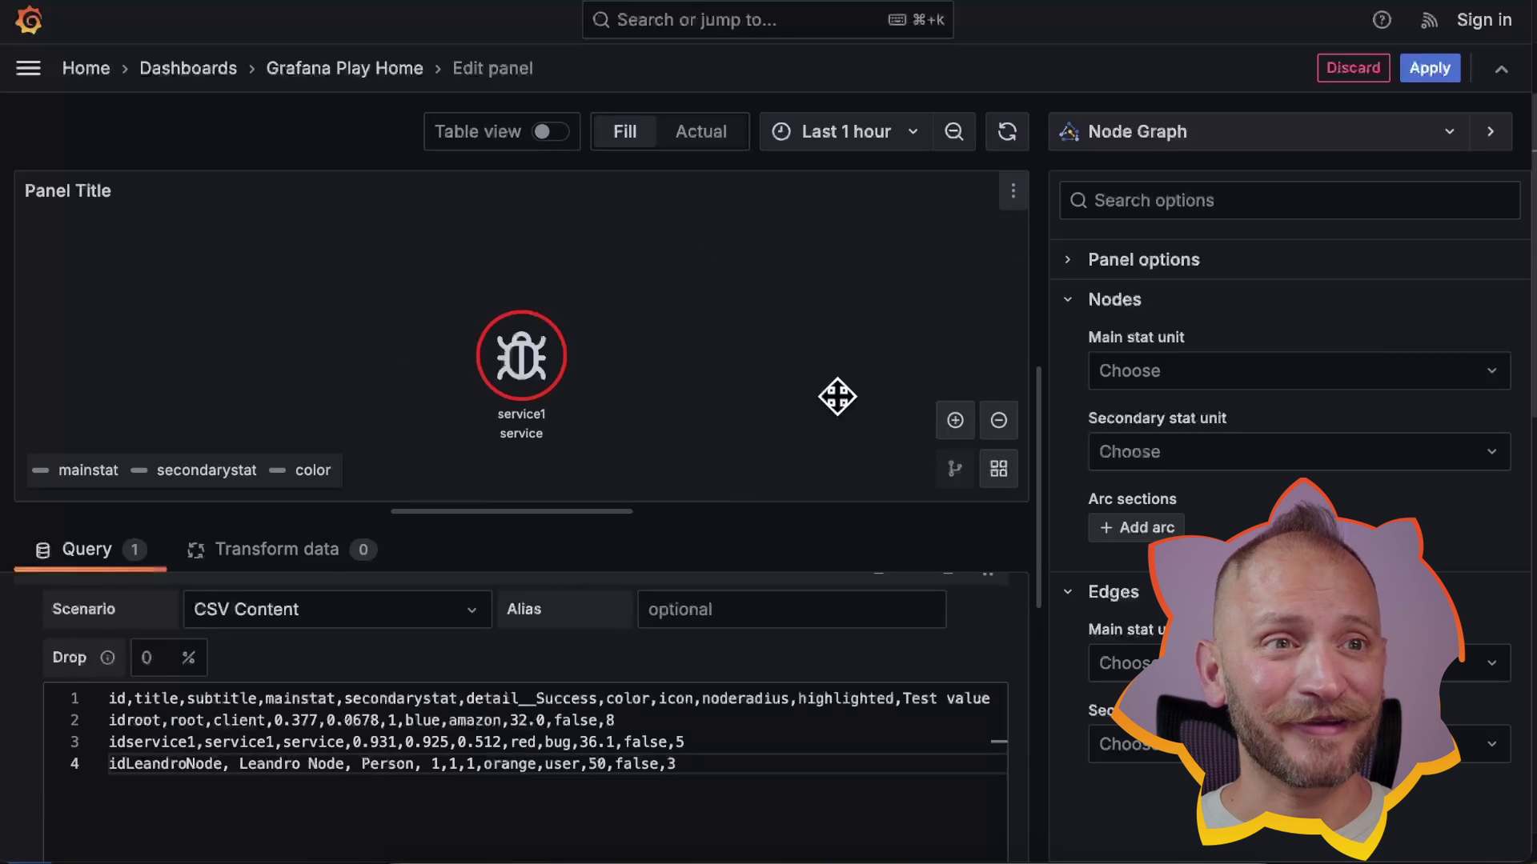
{"action": "left_click", "coordinate": [999, 421]}
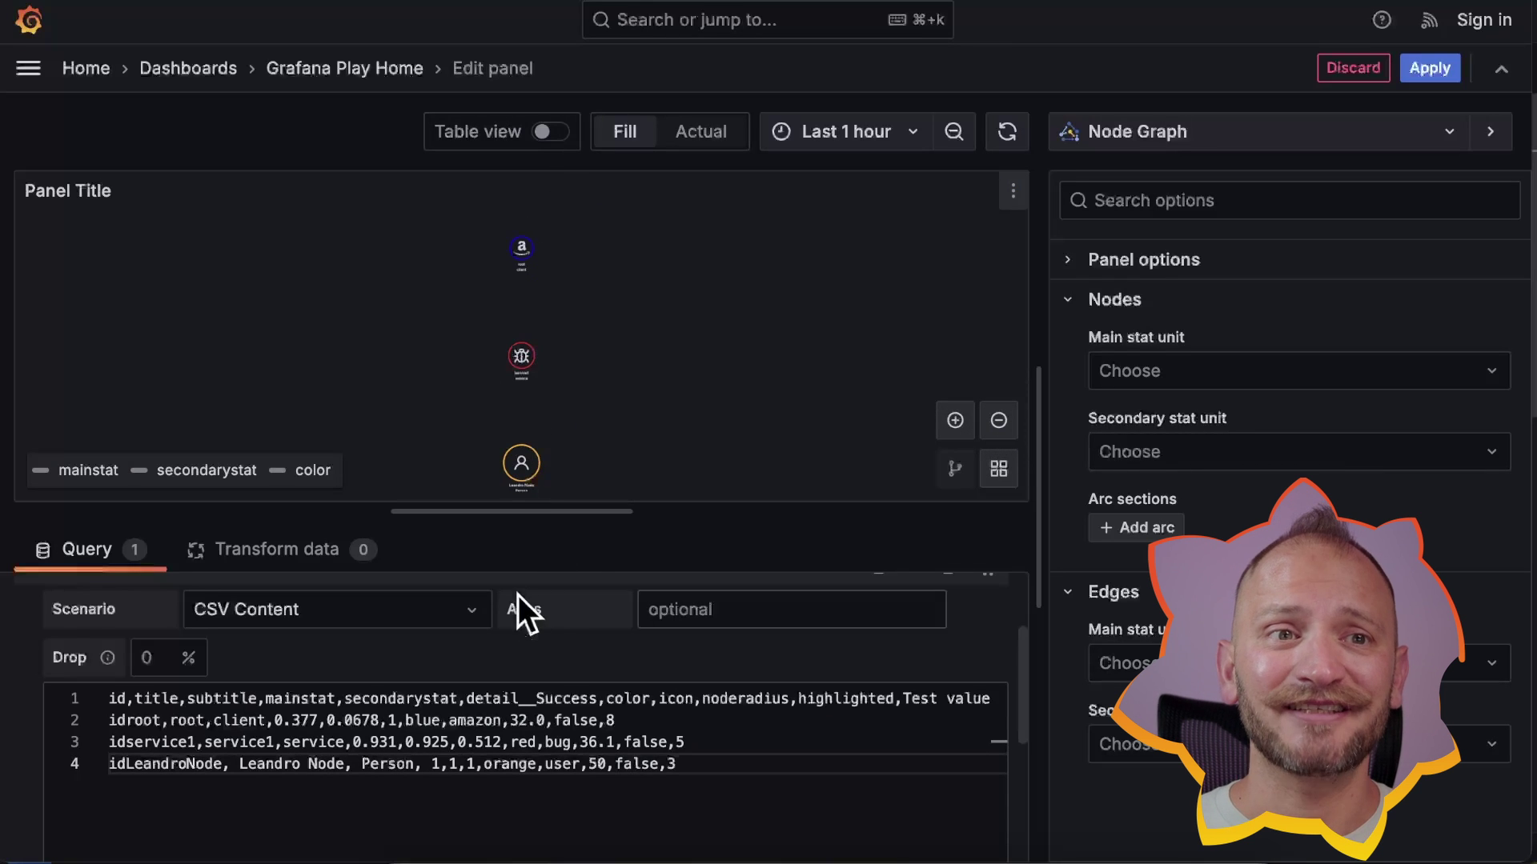
{"action": "scroll", "coordinate": [549, 670], "scroll_direction": "down", "scroll_amount": 5}
- Add a second query and set its scenario to CSV Content
{"action": "left_click", "coordinate": [128, 820]}
{"action": "scroll", "coordinate": [133, 724], "scroll_direction": "up", "scroll_amount": 2}
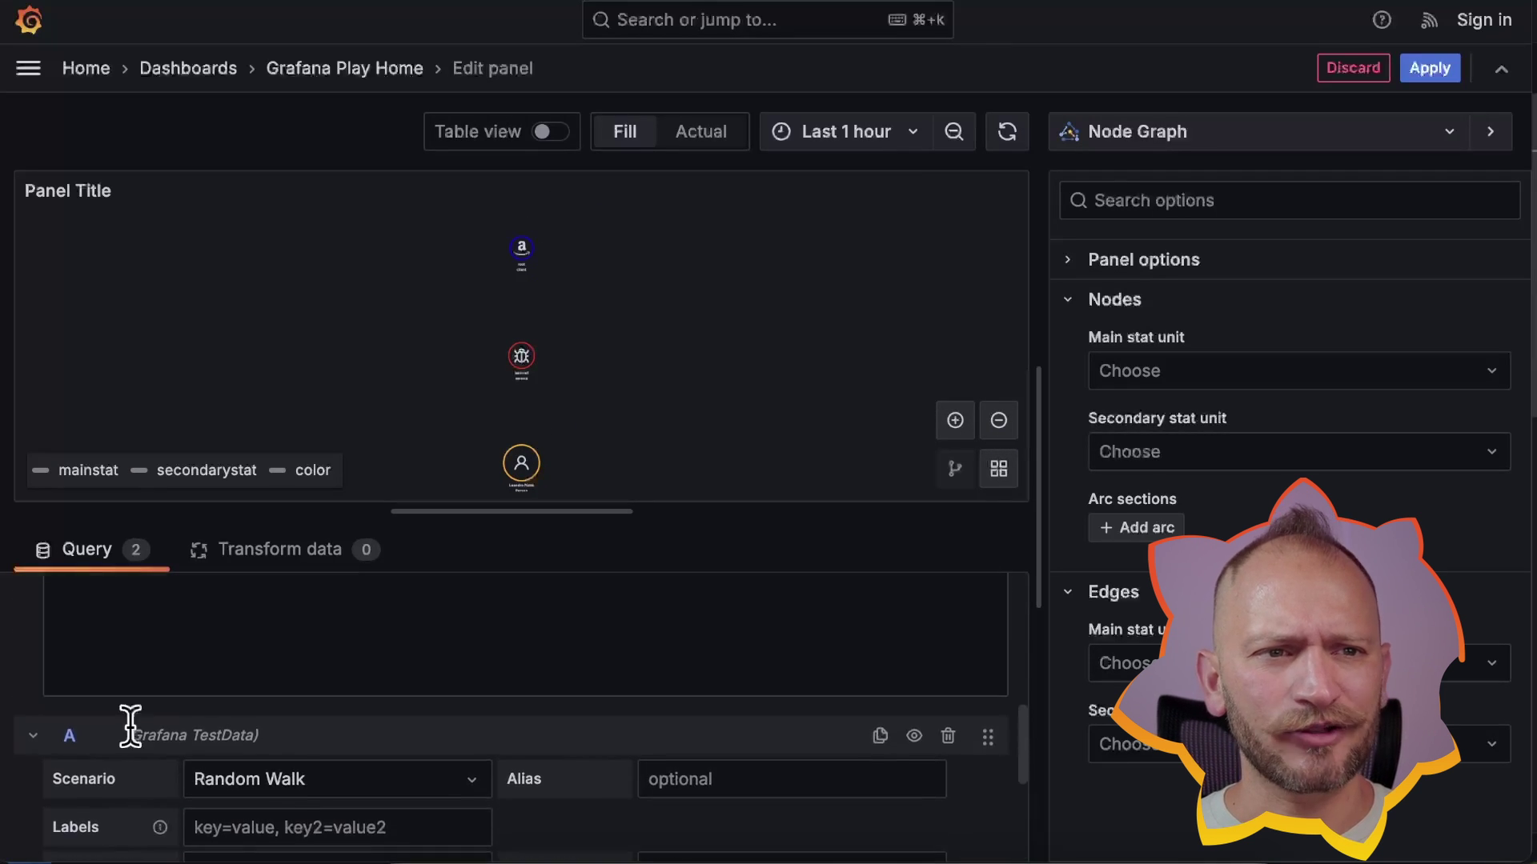
{"action": "left_click", "coordinate": [71, 735]}
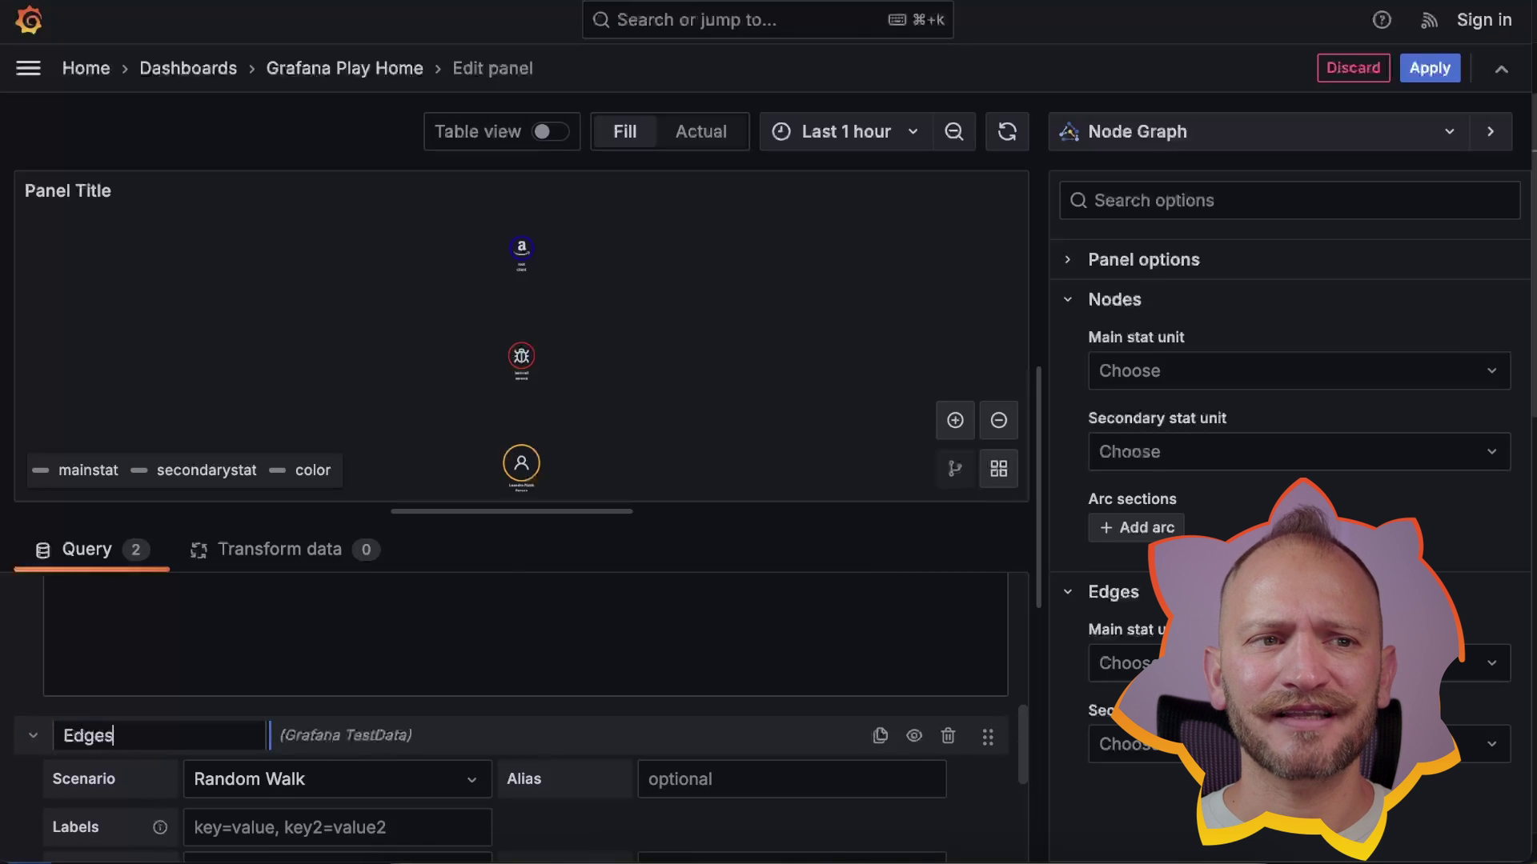
{"action": "left_click", "coordinate": [344, 789]}
- Paste the two example edge rows into the edges CSV and view the data as a table
{"action": "left_click", "coordinate": [377, 510]}
{"action": "left_click_drag", "start_coordinate": [1016, 368], "coordinate": [168, 342]}
{"action": "key", "text": "super+c"}
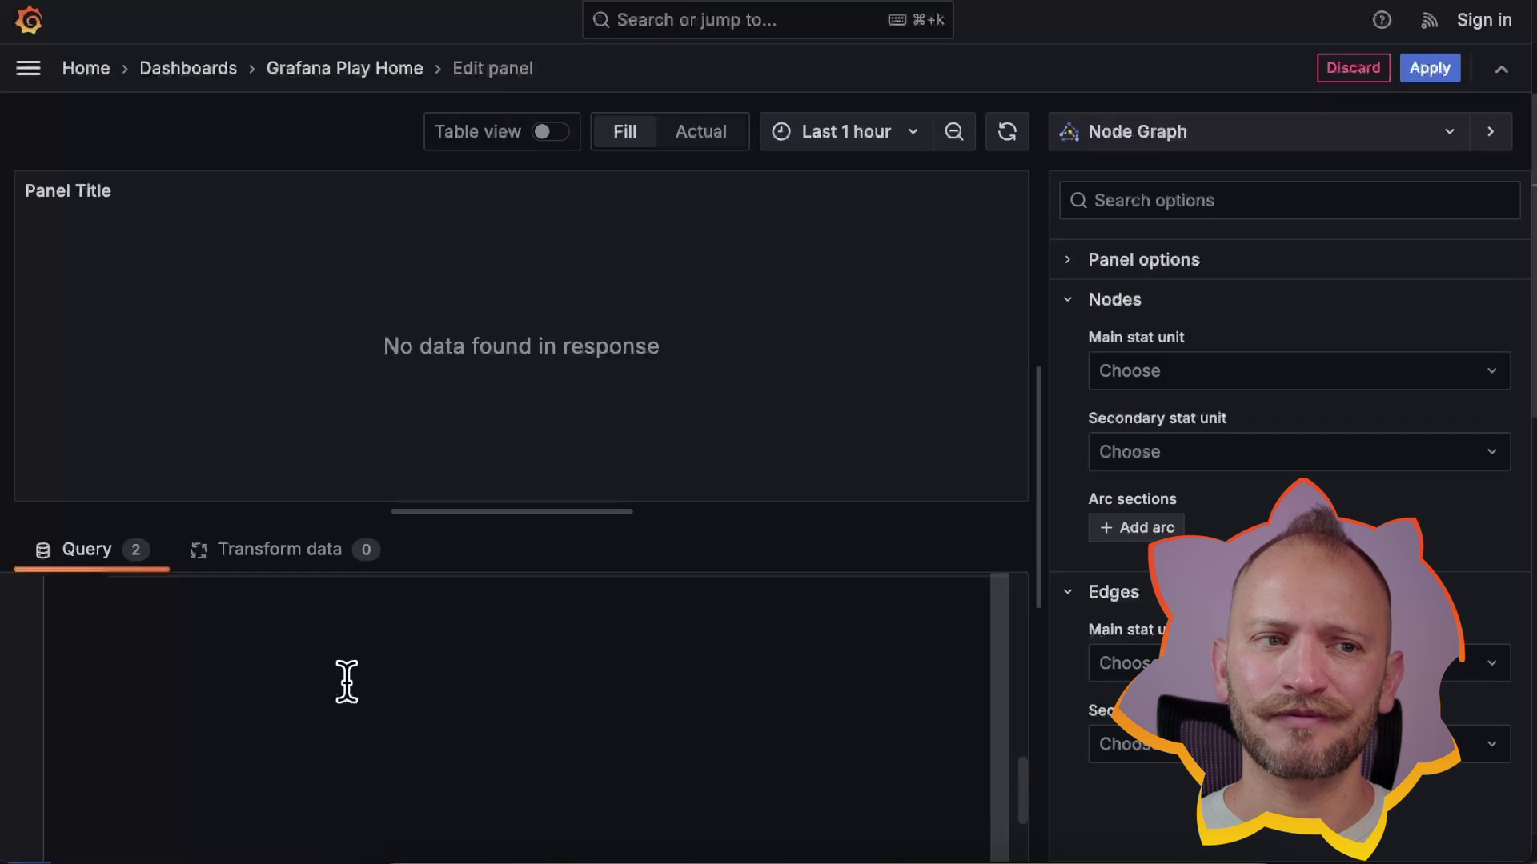
{"action": "left_click", "coordinate": [343, 679]}
{"action": "key", "text": "super+v"}
{"action": "left_click", "coordinate": [1017, 433]}
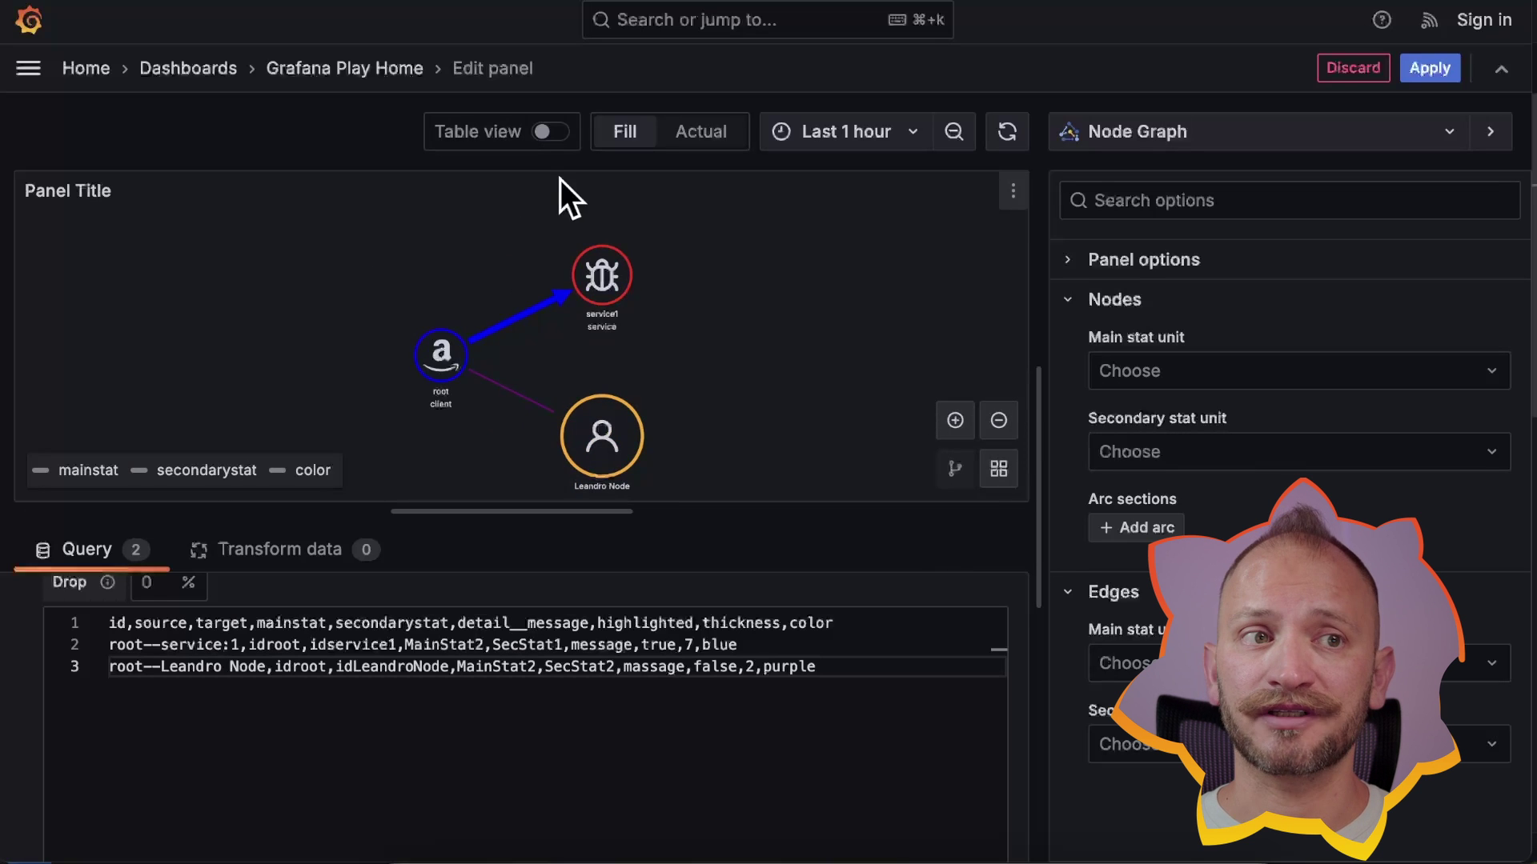
{"action": "left_click", "coordinate": [547, 133]}
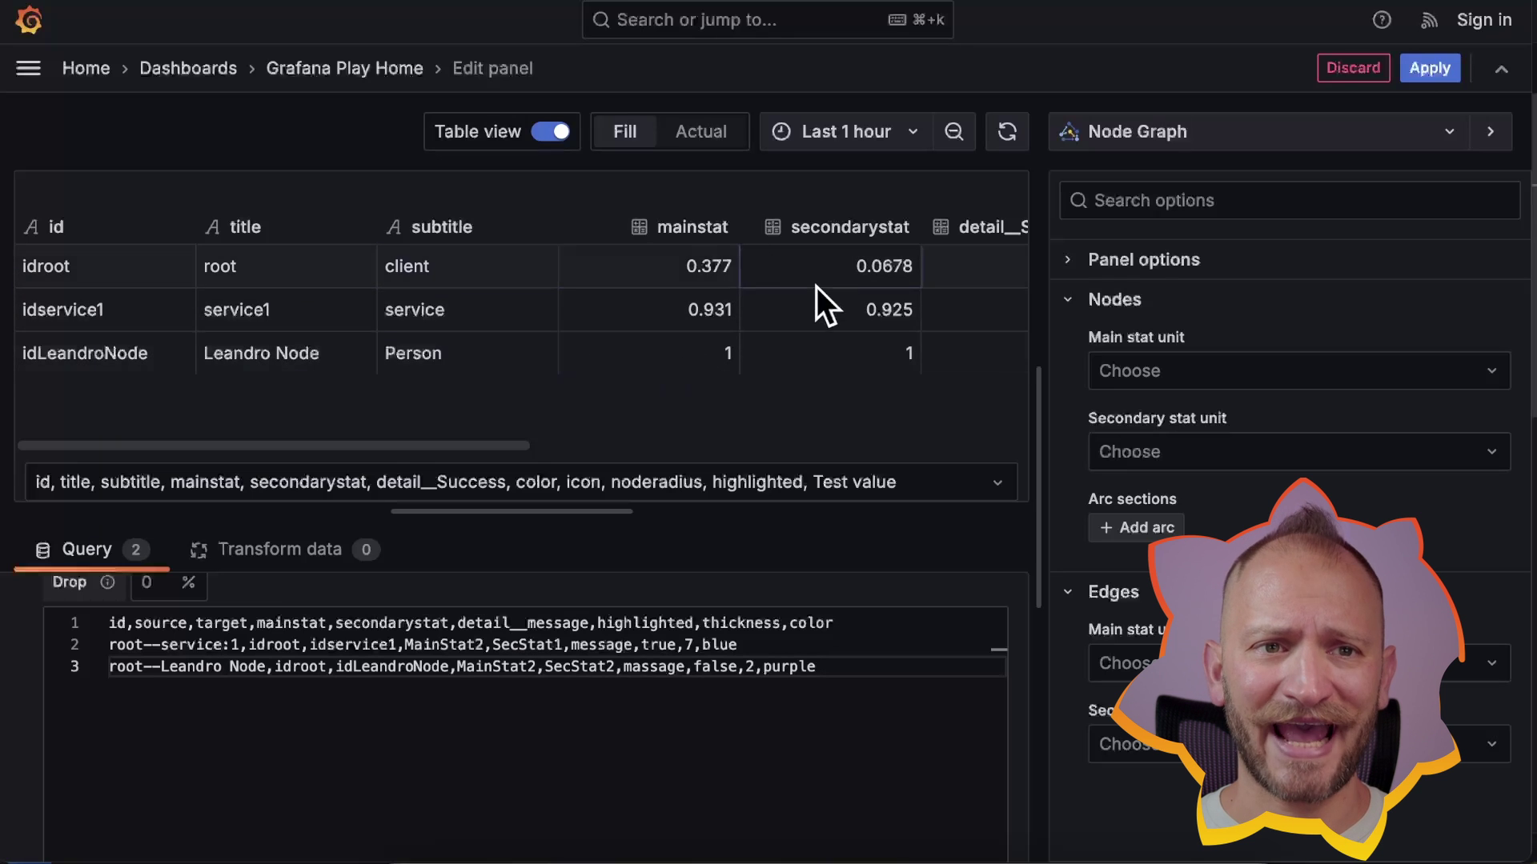
- Scroll through the nodes and edges frame columns in the table, then return to the node graph
{"action": "scroll", "coordinate": [781, 356], "scroll_direction": "right", "scroll_amount": 5}
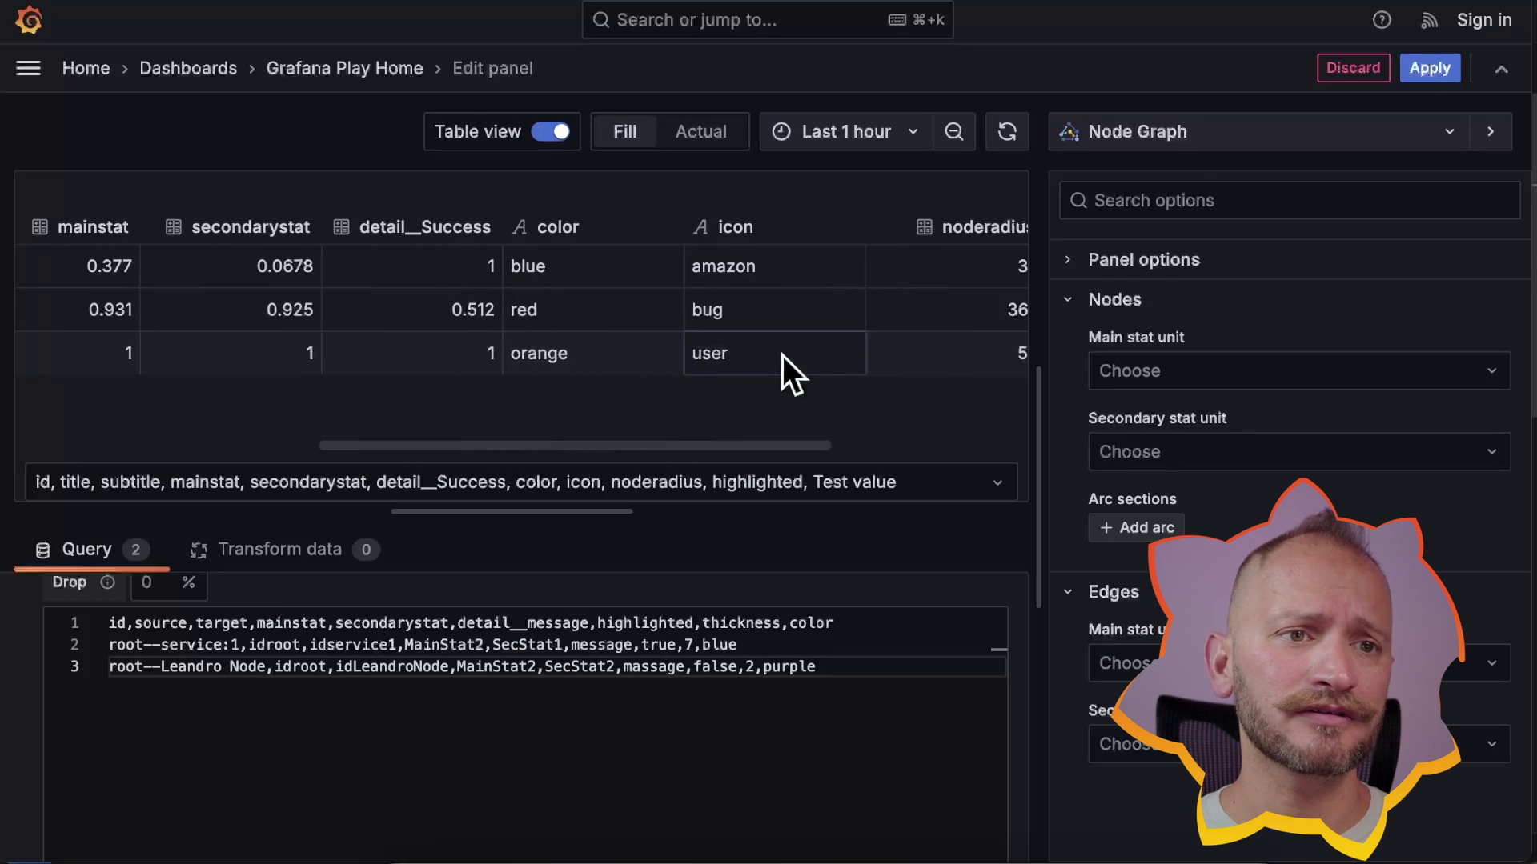
{"action": "scroll", "coordinate": [781, 355], "scroll_direction": "right", "scroll_amount": 5}
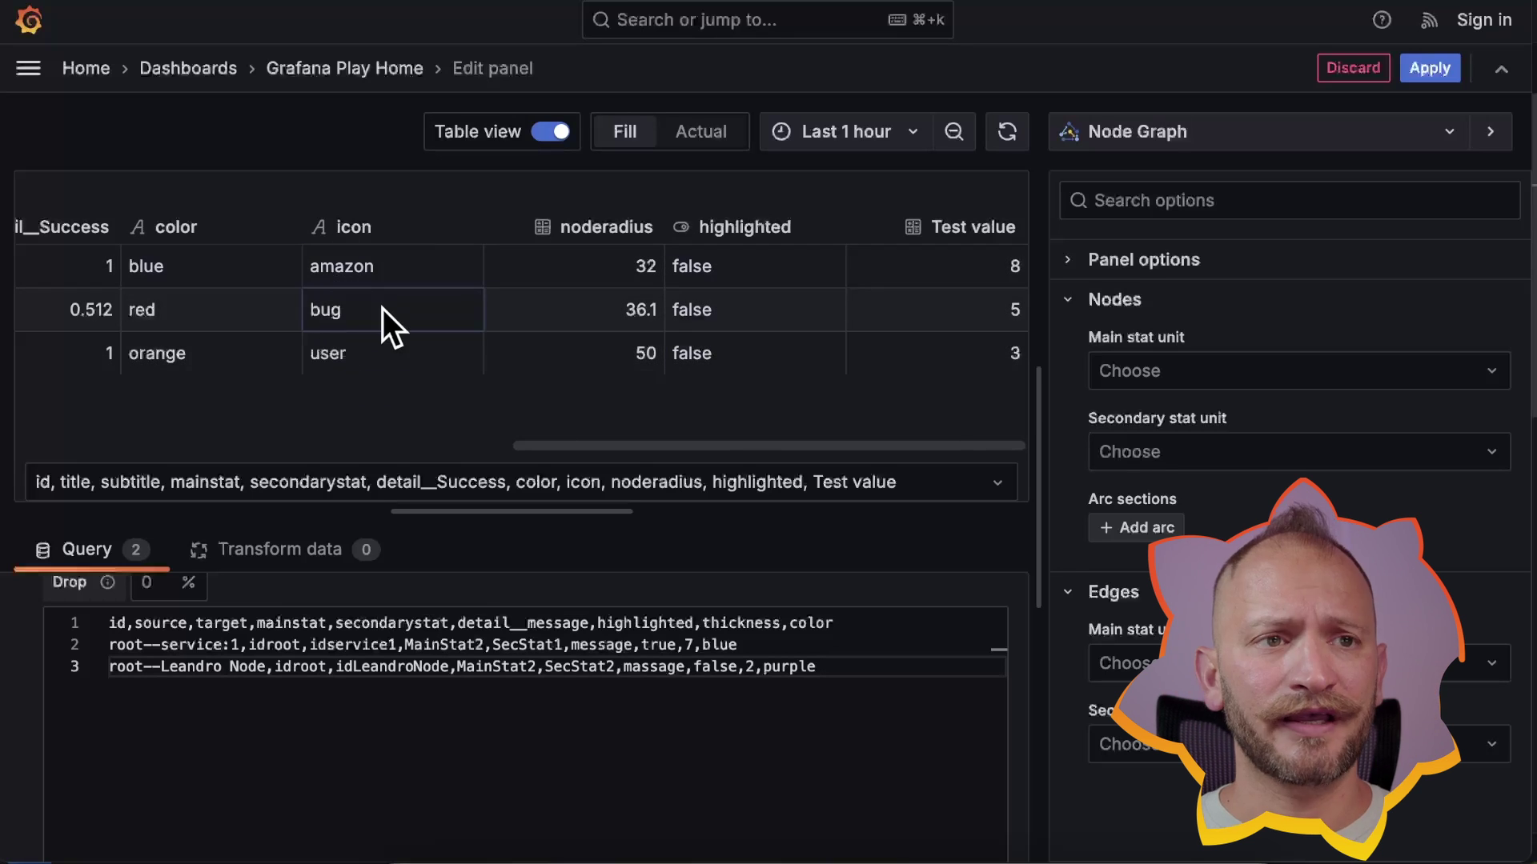
{"action": "left_click", "coordinate": [276, 482]}
{"action": "left_click", "coordinate": [344, 569]}
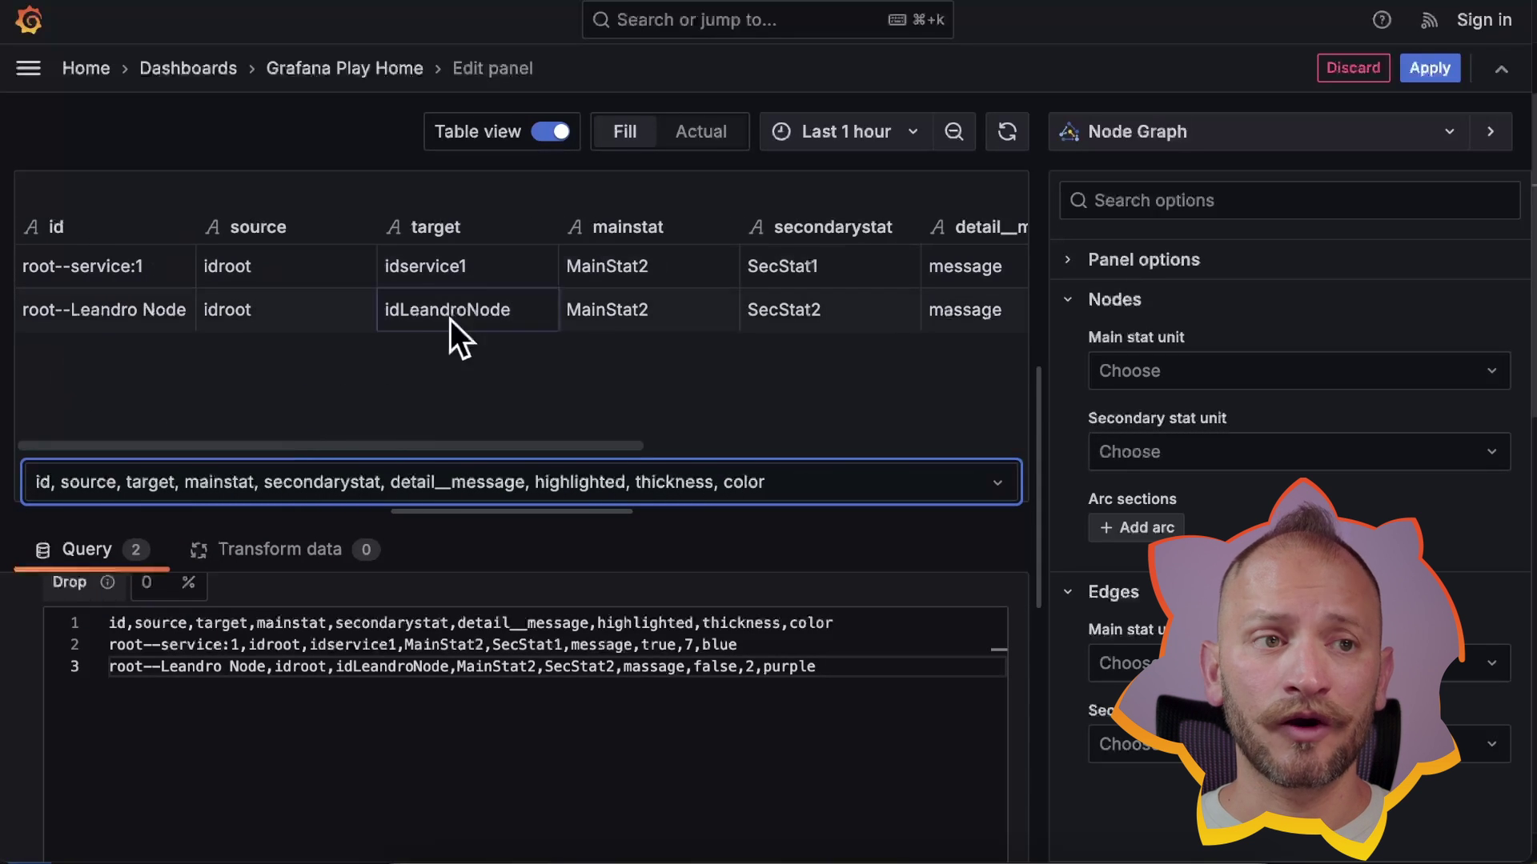
{"action": "scroll", "coordinate": [704, 304], "scroll_direction": "right", "scroll_amount": 6}
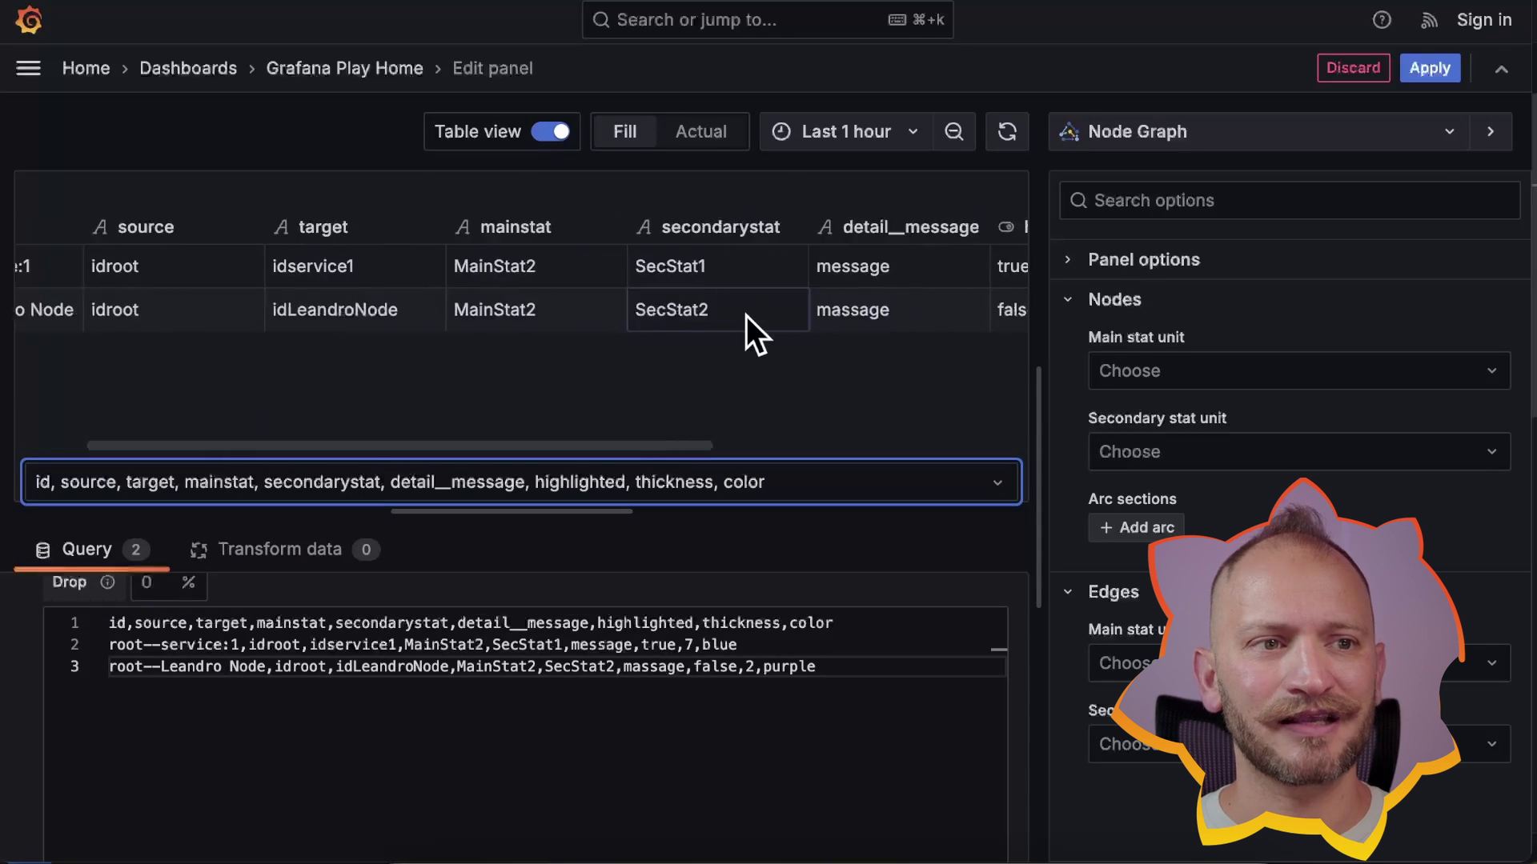
{"action": "scroll", "coordinate": [746, 315], "scroll_direction": "right", "scroll_amount": 3}
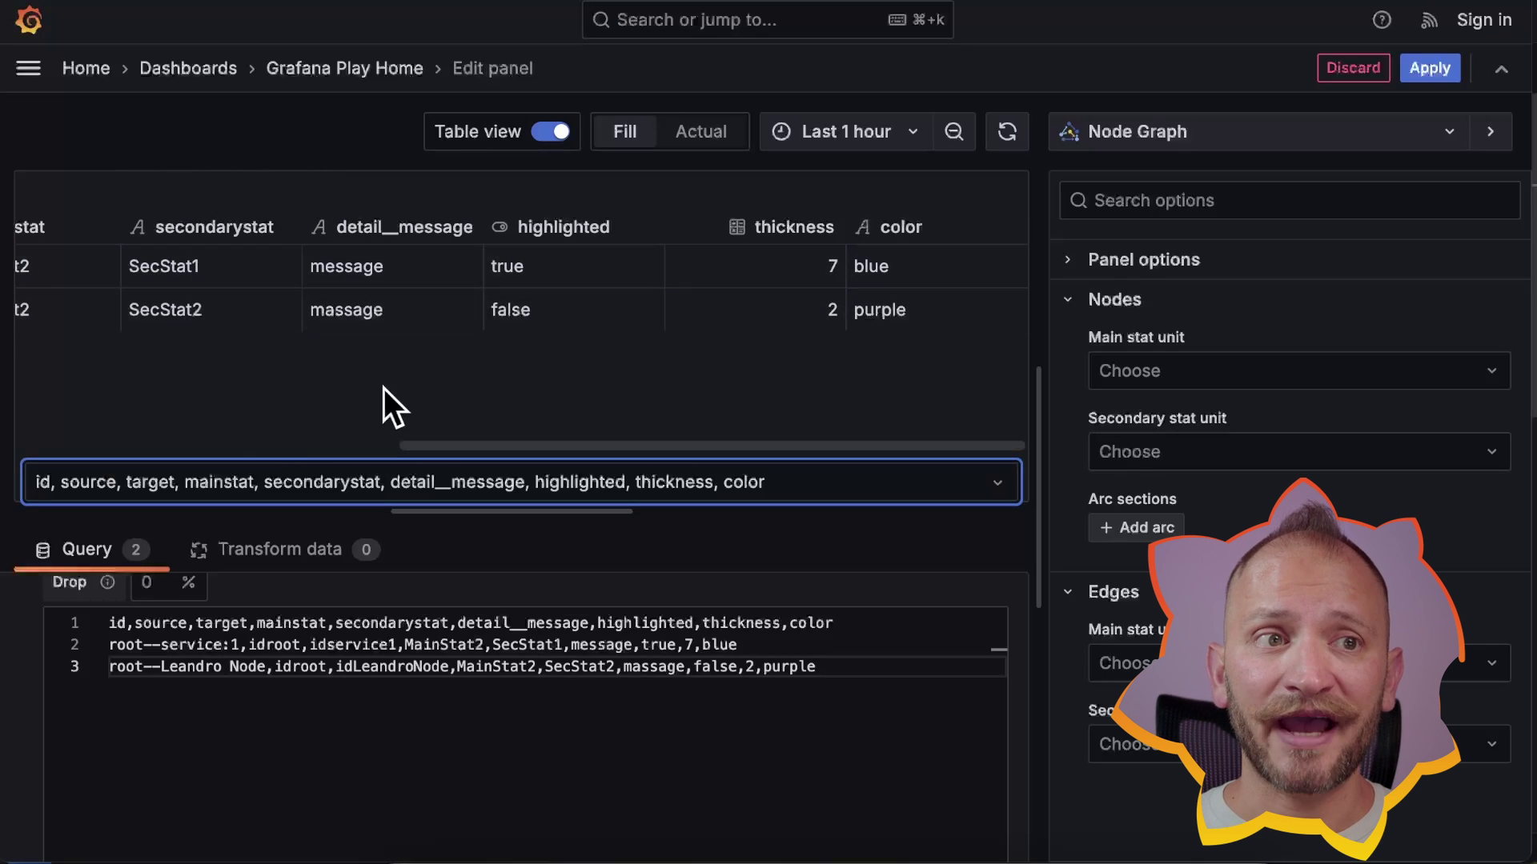
{"action": "left_click", "coordinate": [553, 132]}
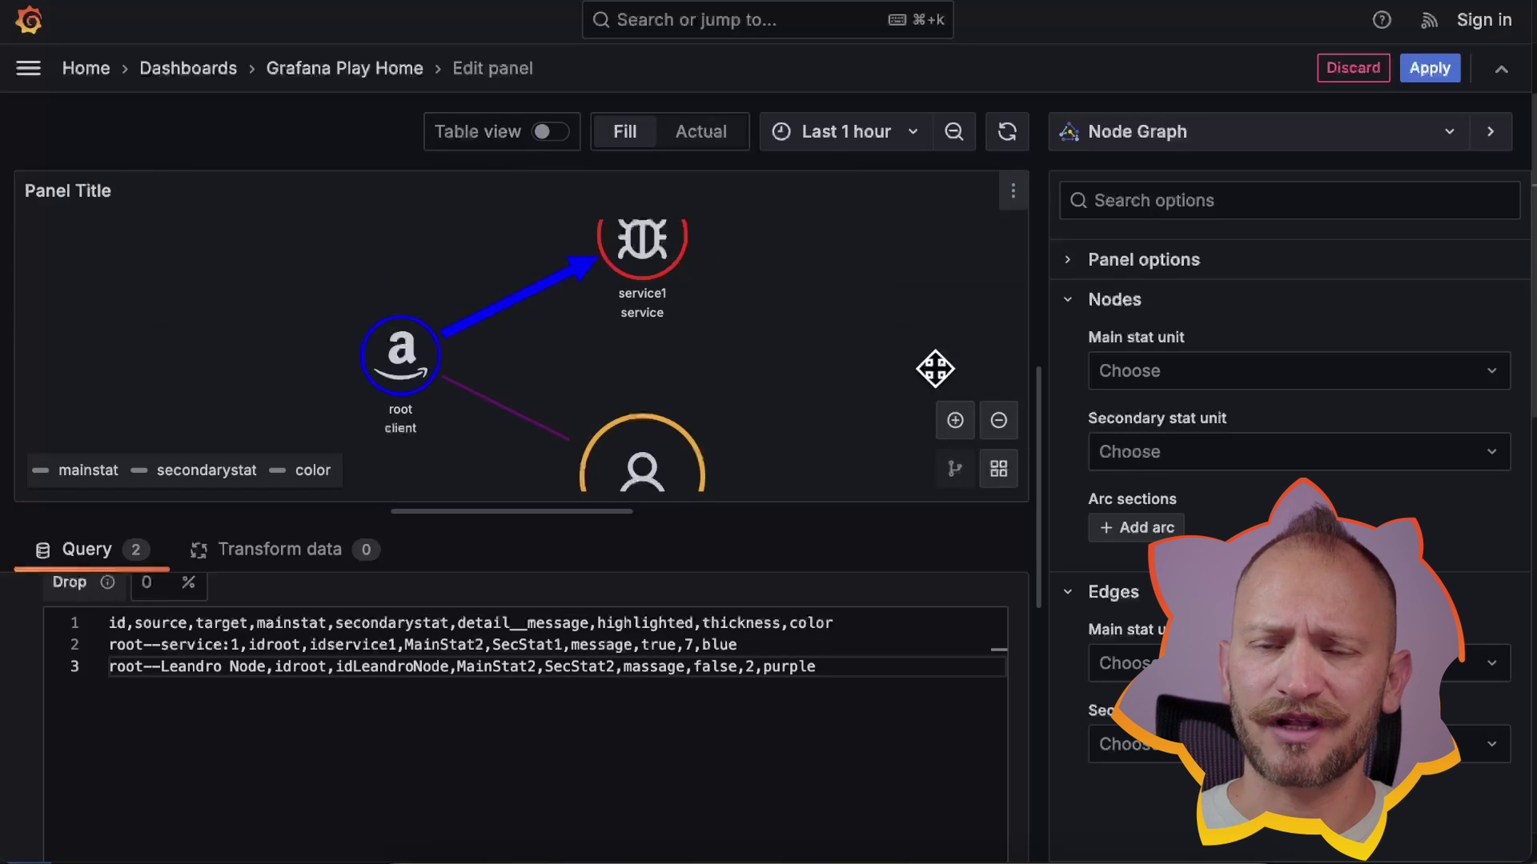
- Zoom out and recentre the graph so the three icon nodes and labels fit, and review the edge data
{"action": "left_click", "coordinate": [998, 429]}
{"action": "left_click_drag", "start_coordinate": [761, 436], "coordinate": [738, 405]}
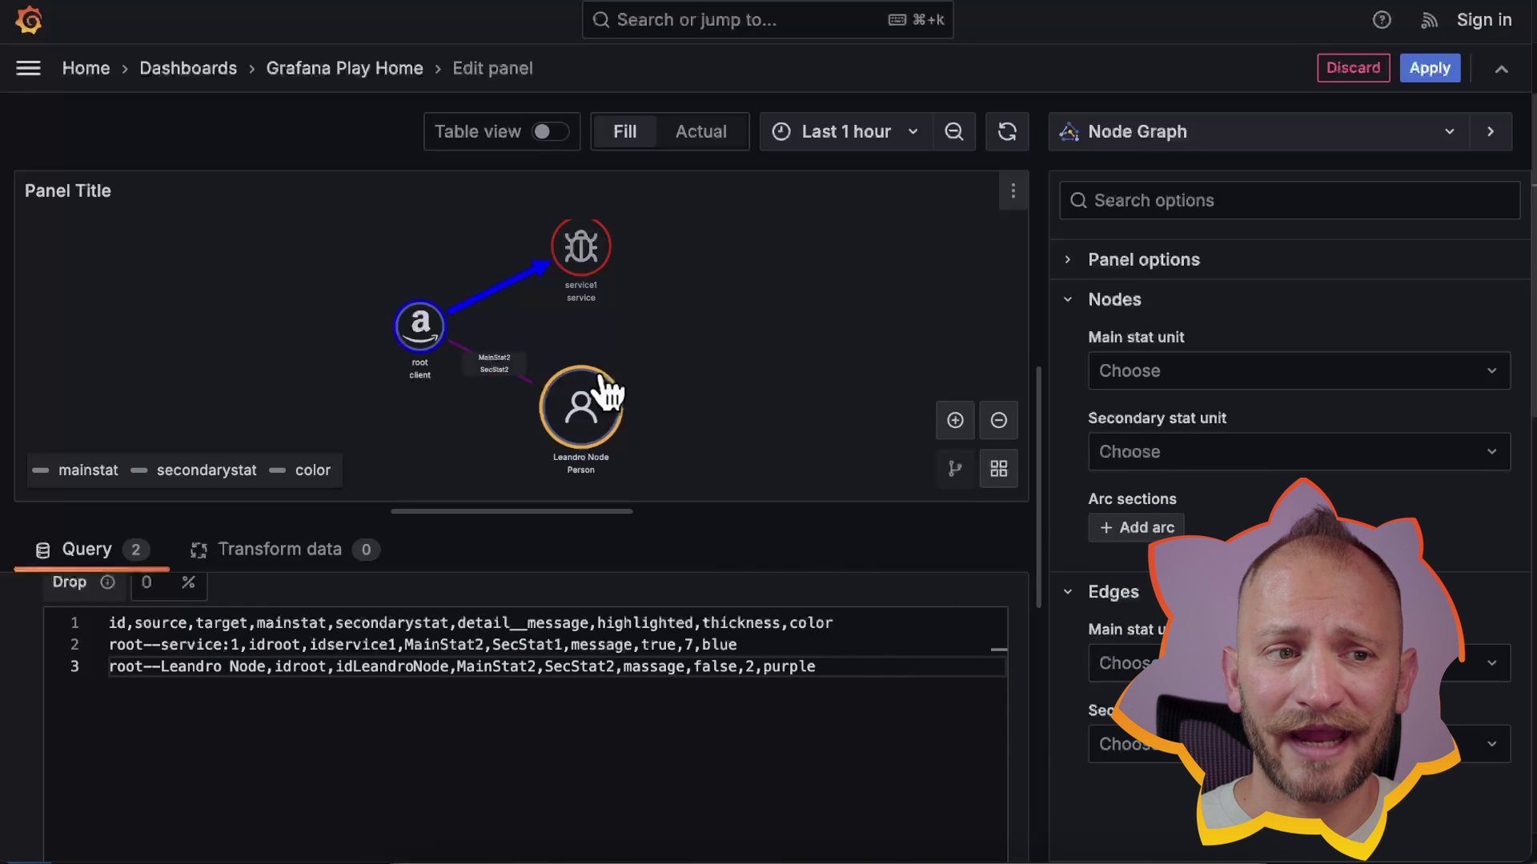
{"action": "left_click_drag", "start_coordinate": [590, 405], "coordinate": [551, 410]}
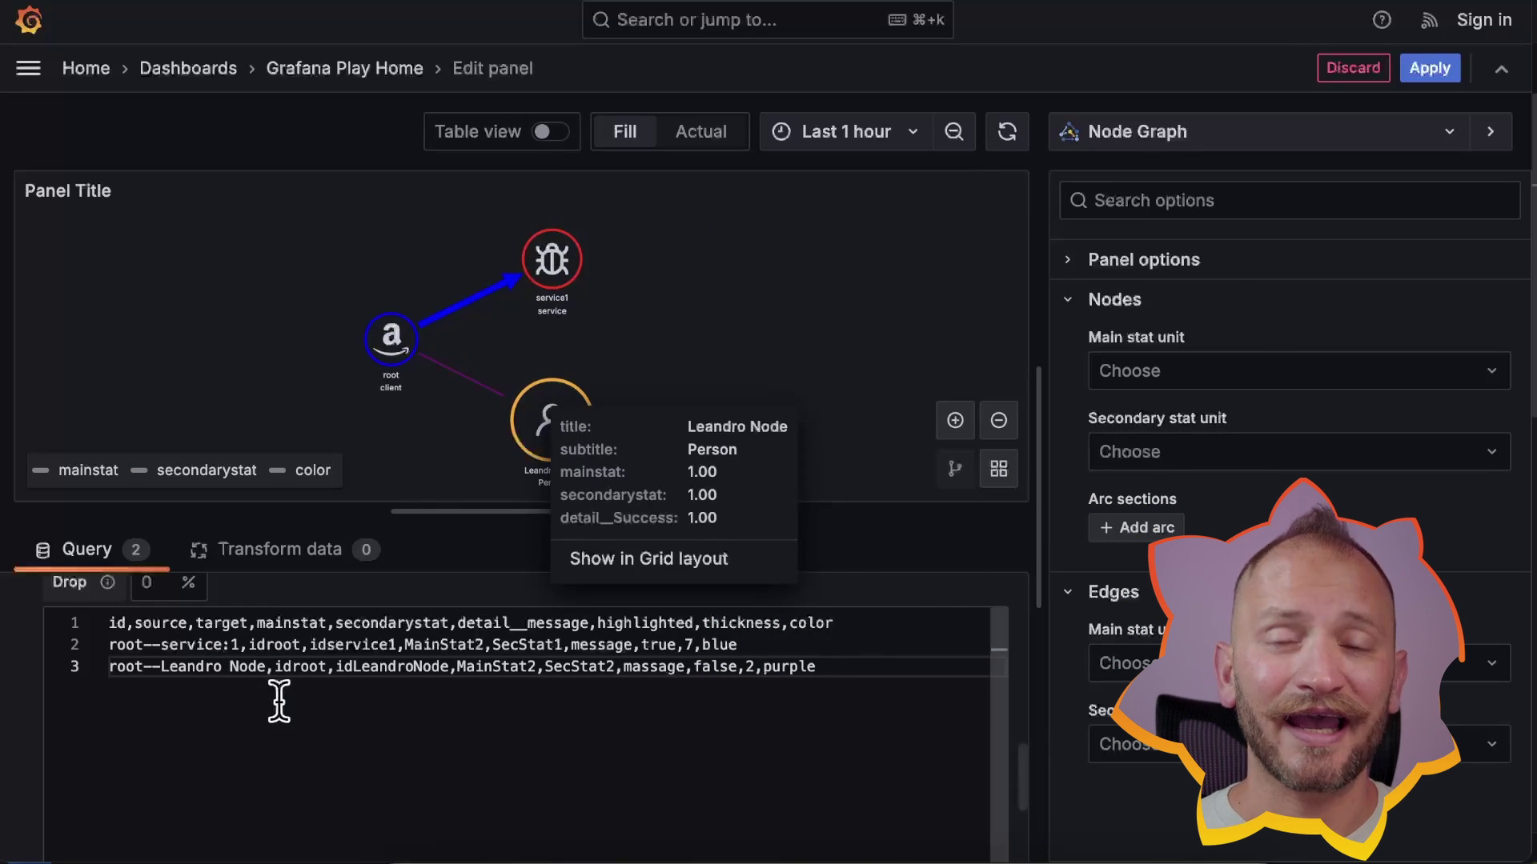
{"action": "left_click_drag", "start_coordinate": [278, 704], "coordinate": [281, 704]}
{"action": "left_click", "coordinate": [515, 626]}
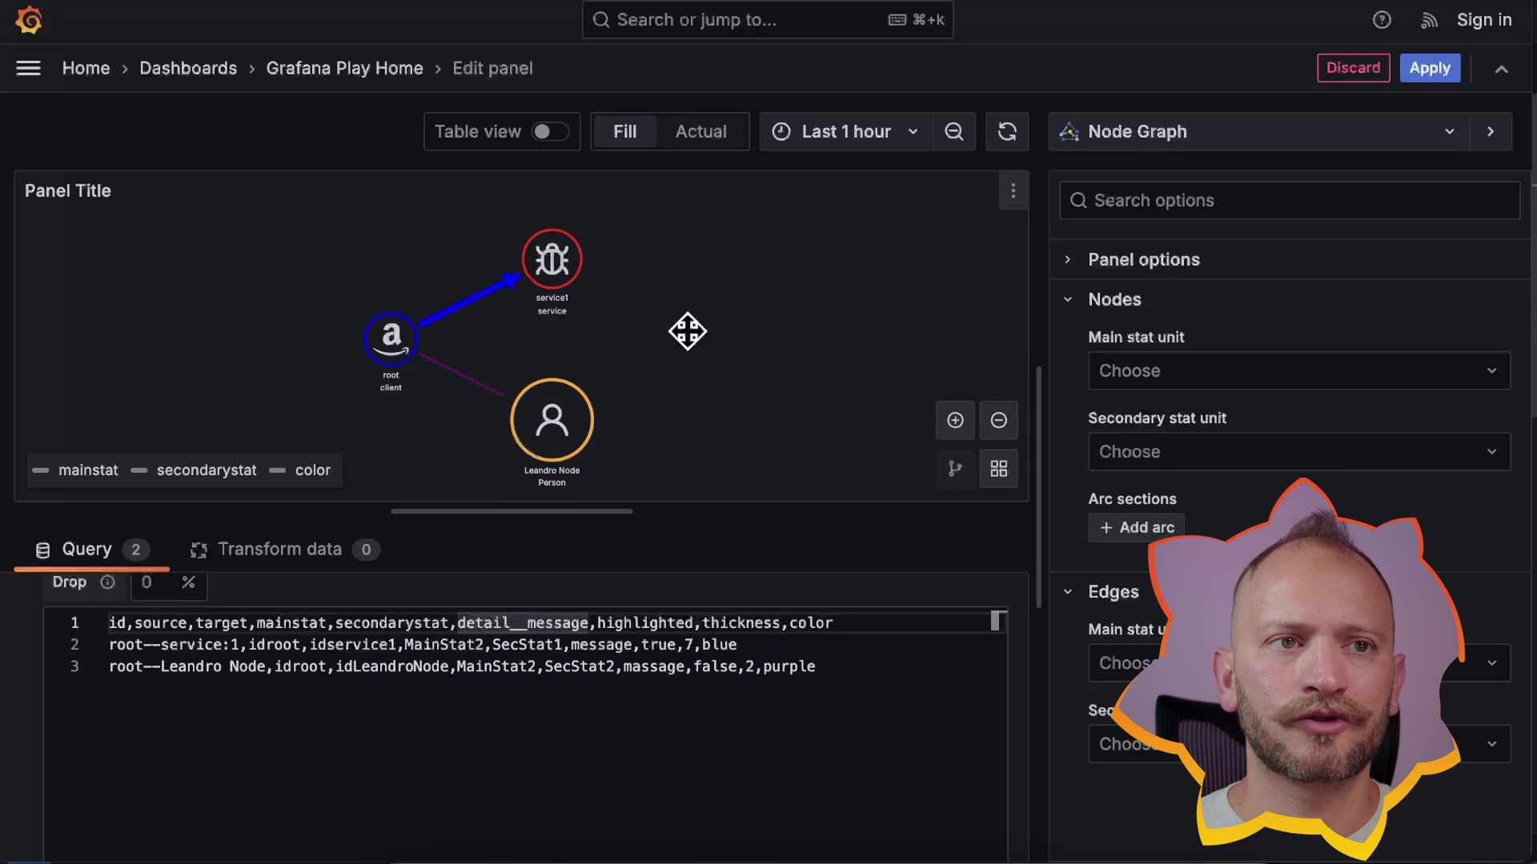
- Replace the Nodes CSV with the icon-less example block so nodes show stat values
{"action": "key", "text": "super+Tab"}
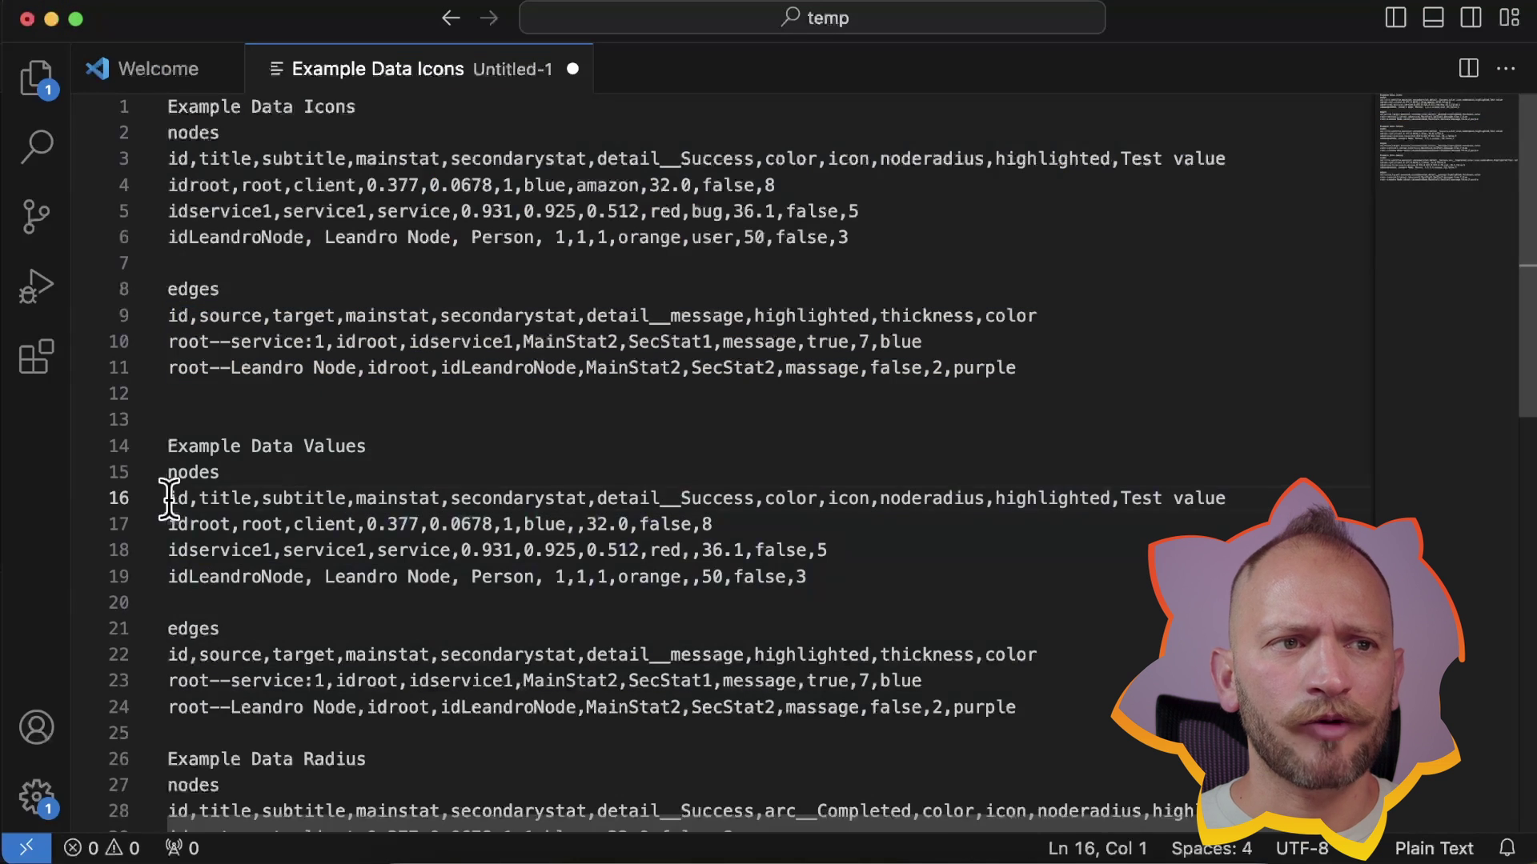
{"action": "left_click_drag", "start_coordinate": [172, 500], "coordinate": [922, 573]}
{"action": "key", "text": "super+c"}
{"action": "key", "text": "super+Tab"}
{"action": "scroll", "coordinate": [741, 672], "scroll_direction": "up", "scroll_amount": 5}
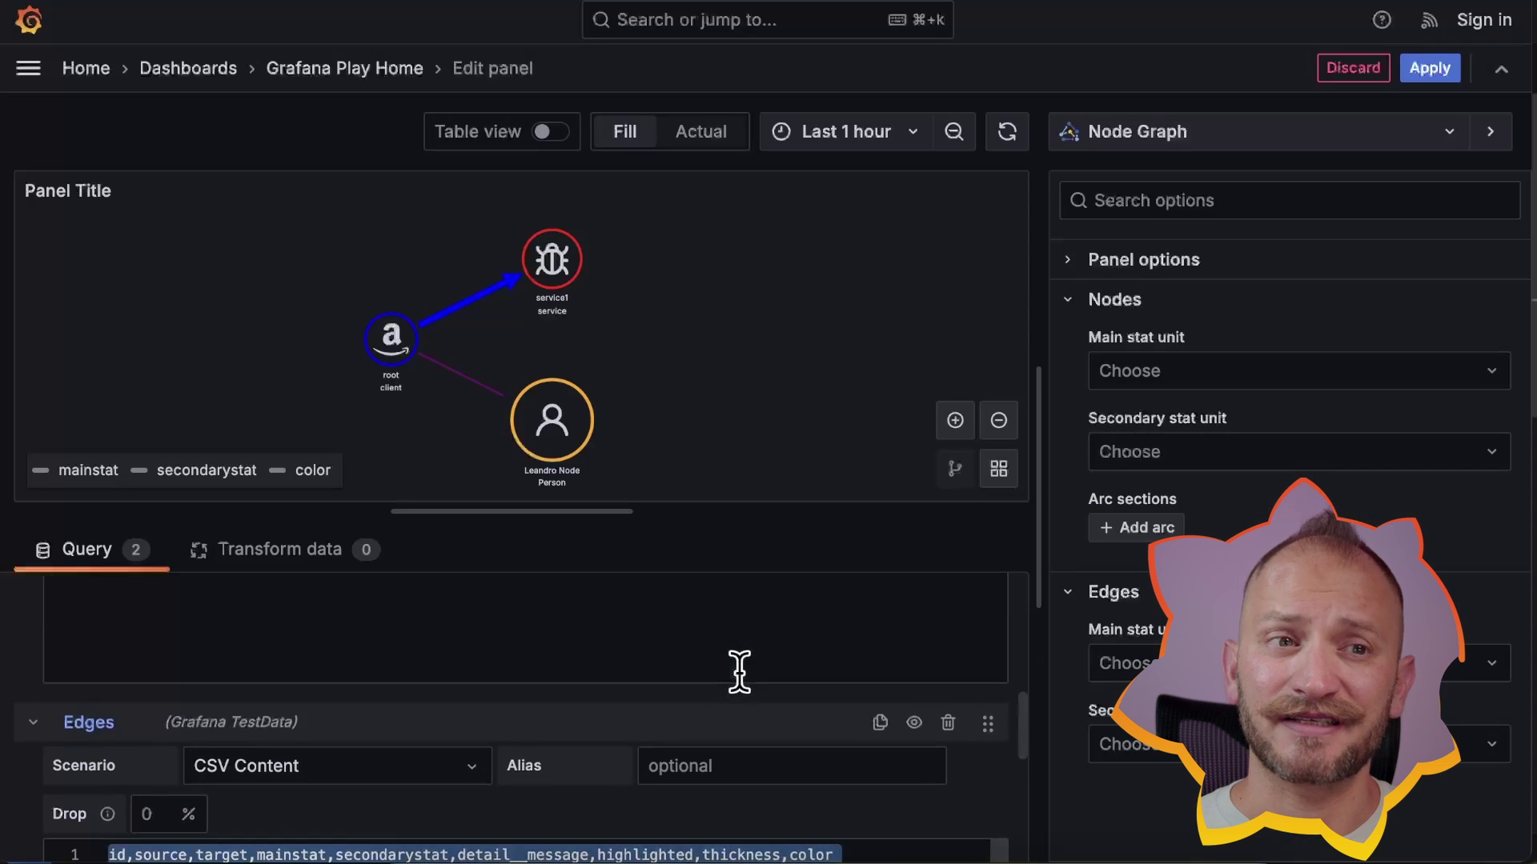
{"action": "left_click", "coordinate": [740, 672]}
{"action": "key", "text": "super+a"}
{"action": "key", "text": "super+v"}
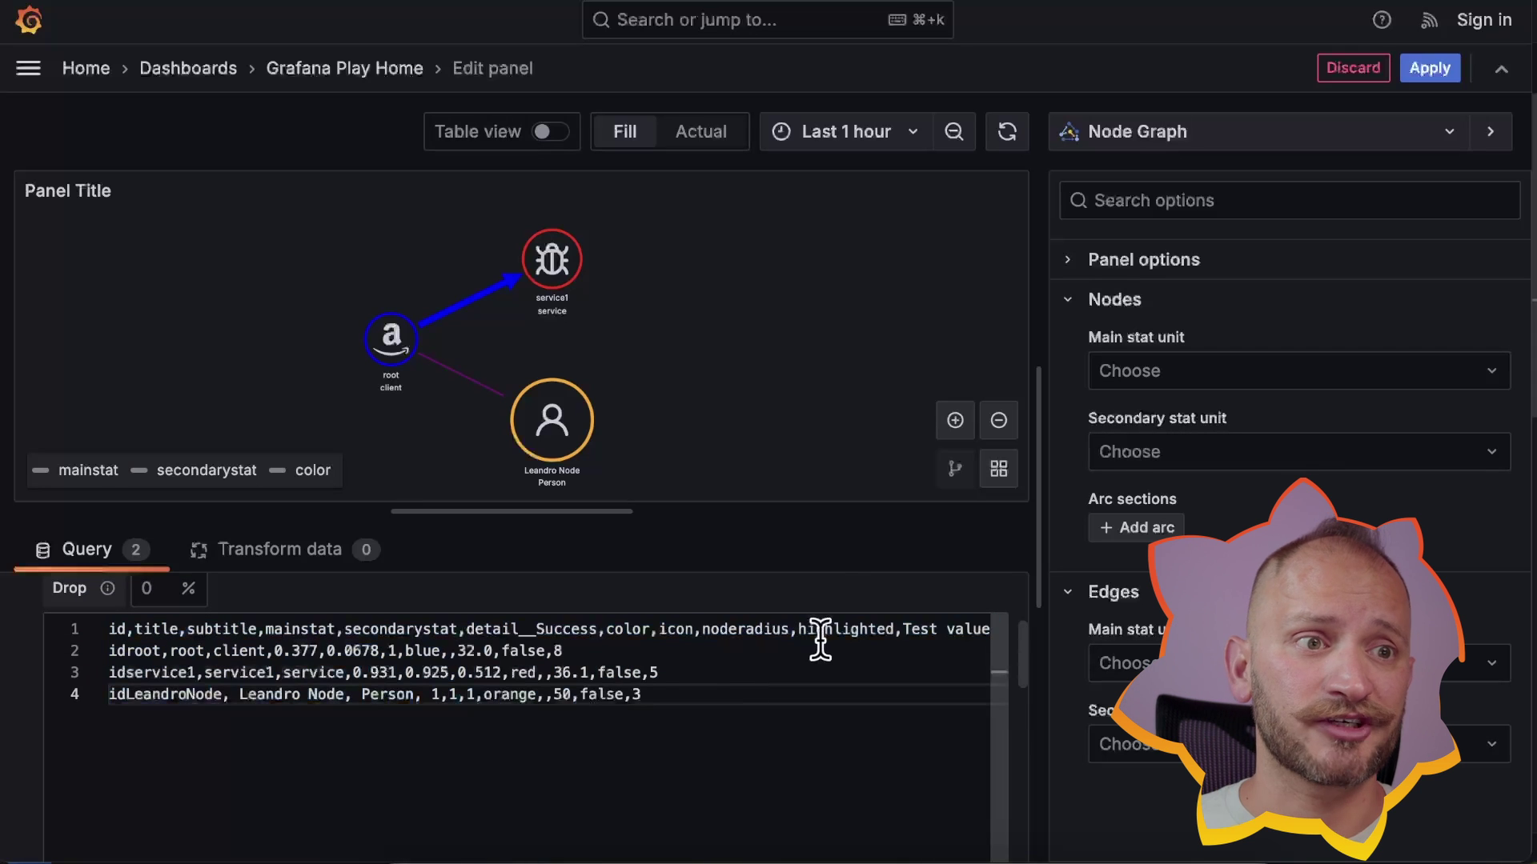
{"action": "left_click", "coordinate": [829, 545]}
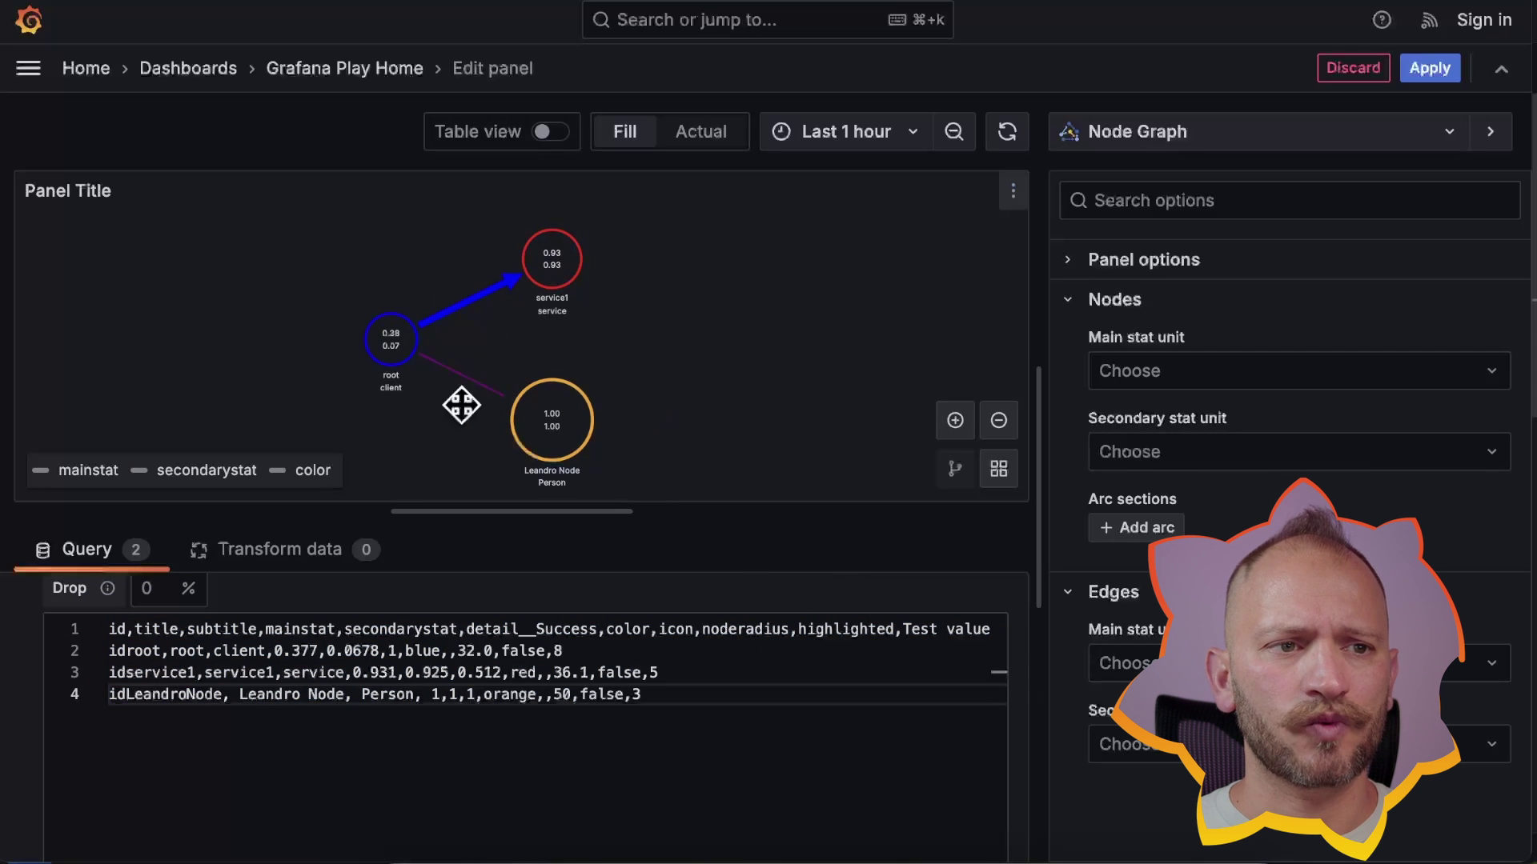
- Paste back the node rows with amazon, bug and user icons
{"action": "key", "text": "super+a"}
{"action": "key", "text": "super+v"}
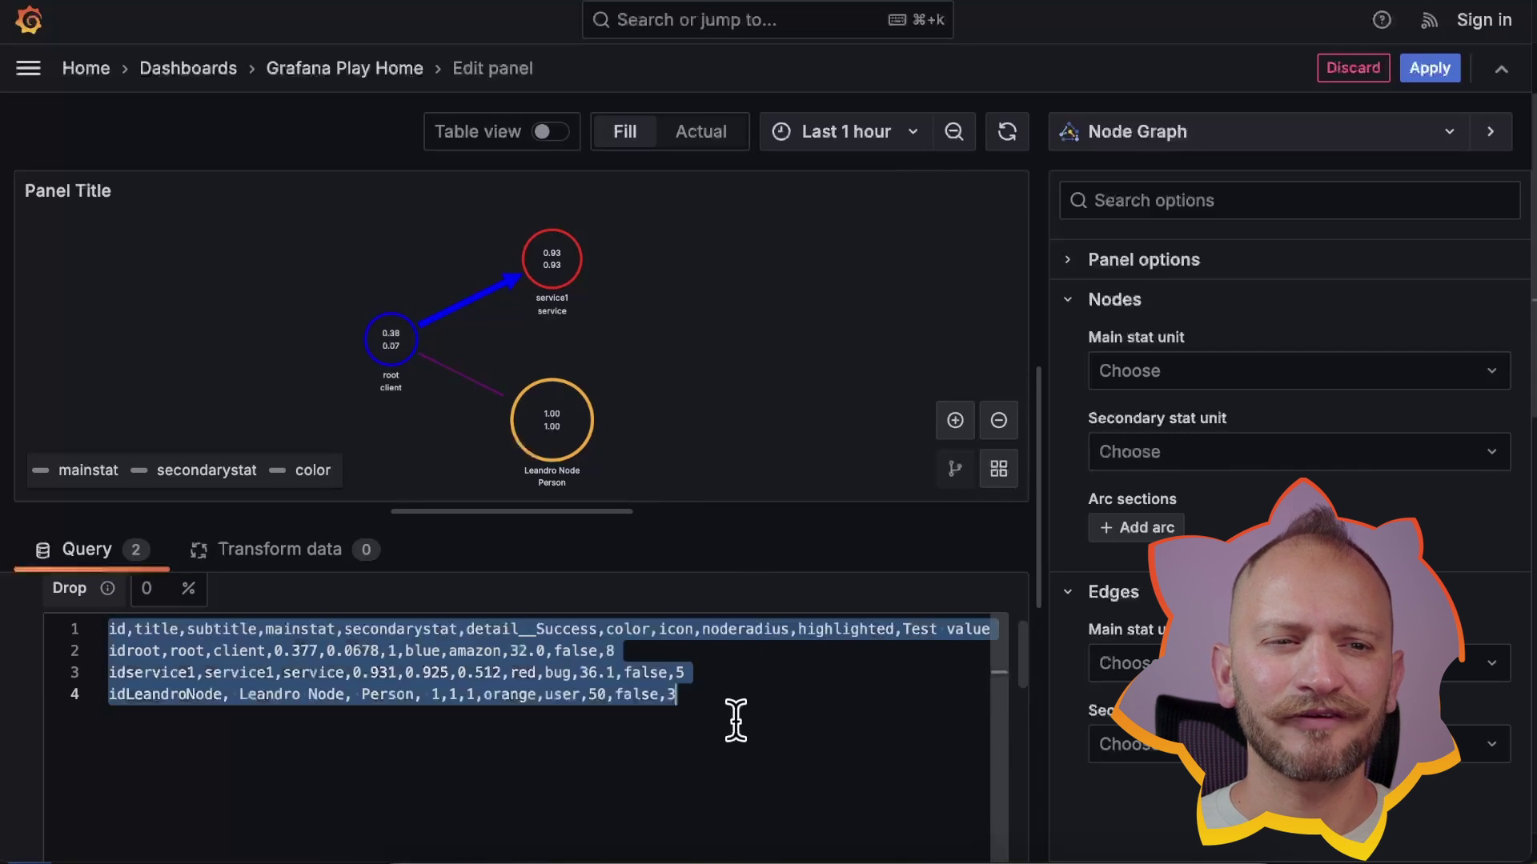
{"action": "left_click", "coordinate": [803, 564]}
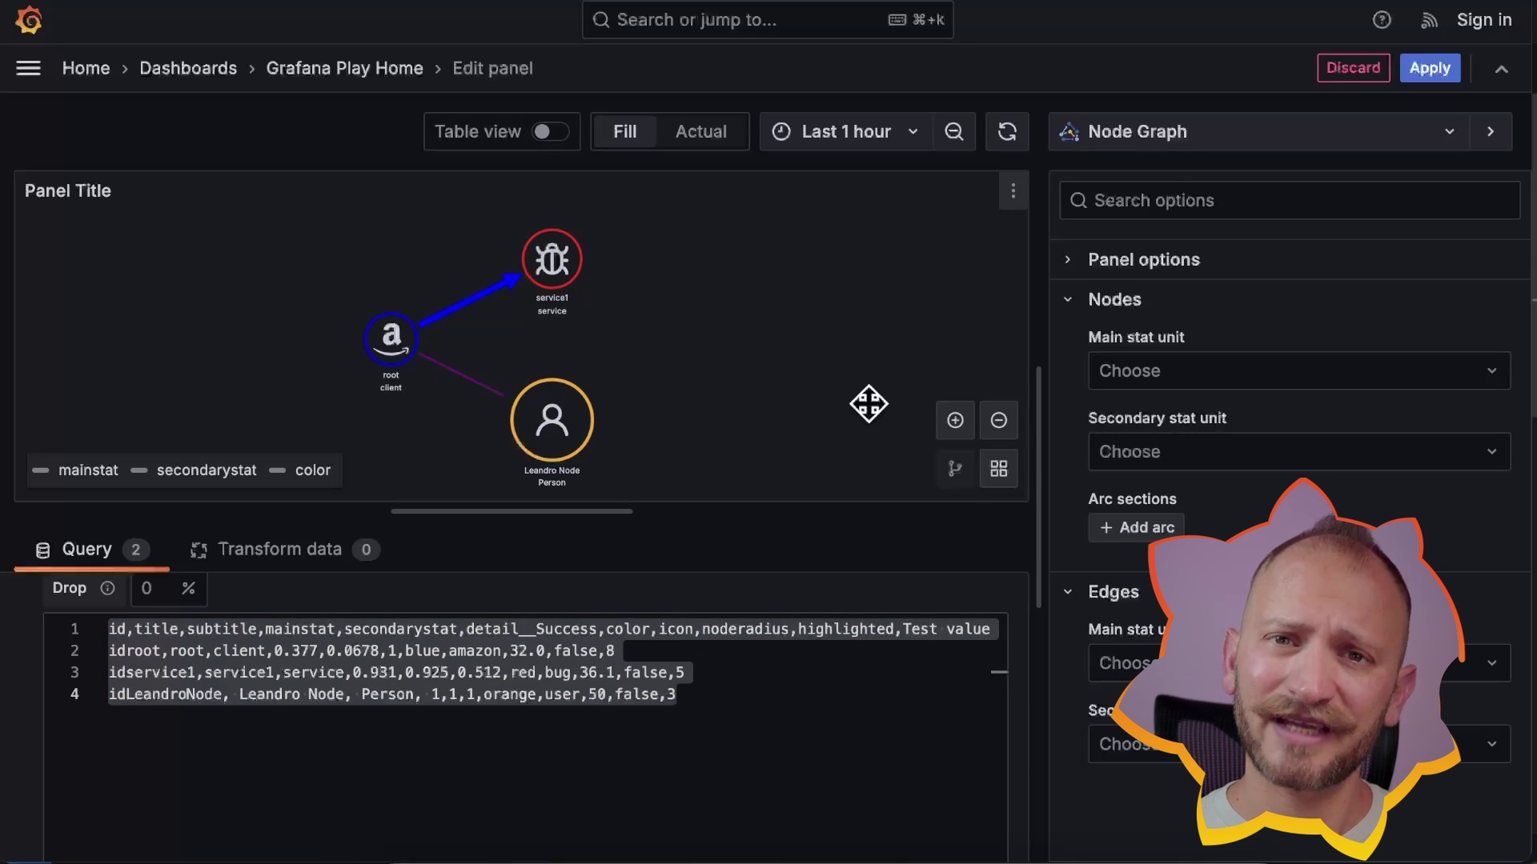
- Apply the Node Graph panel to the Play Home dashboard
{"action": "left_click", "coordinate": [1433, 68]}
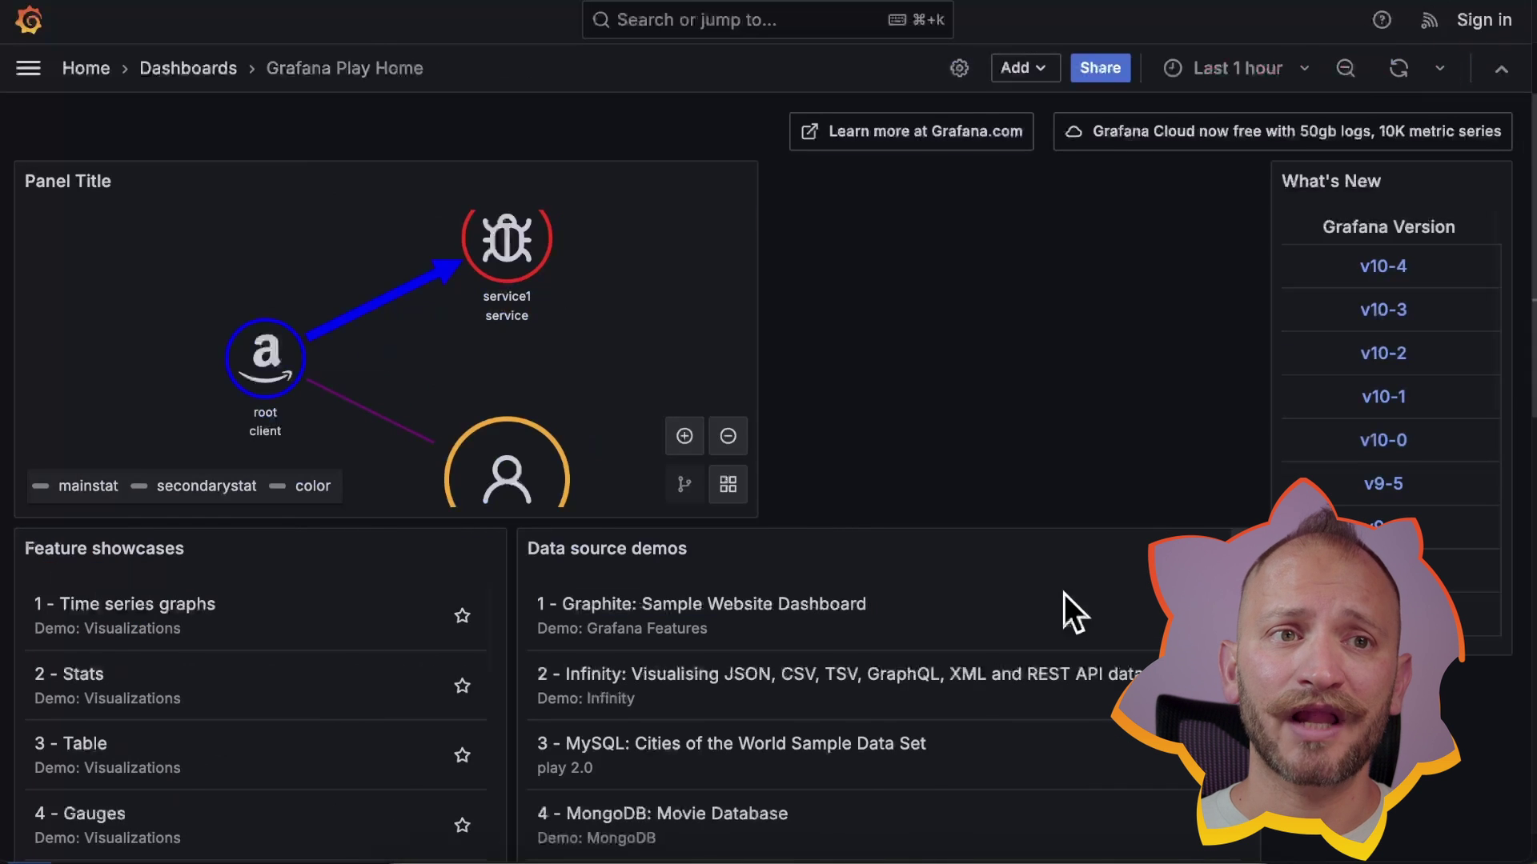